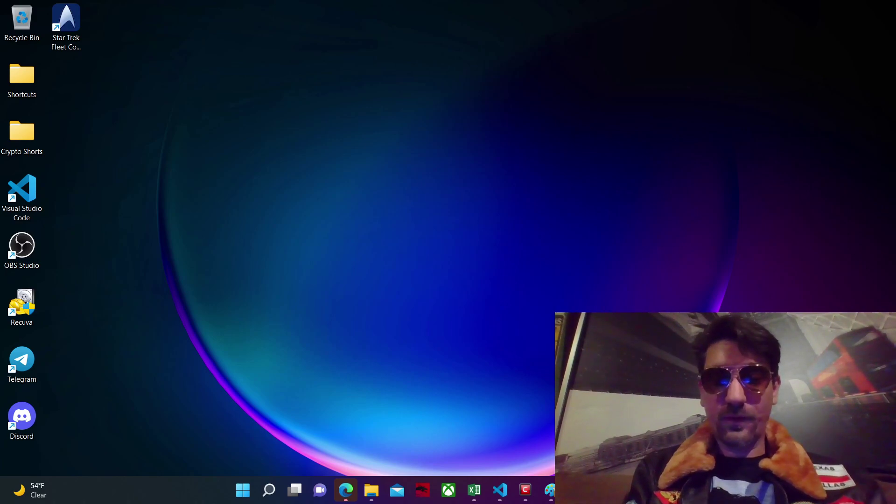
Step: Bring up the PulseX Info & Analytics overview showing $5.04B liquidity and $61.57M 24H volume
{"action": "mouse_move", "coordinate": [576, 490]}
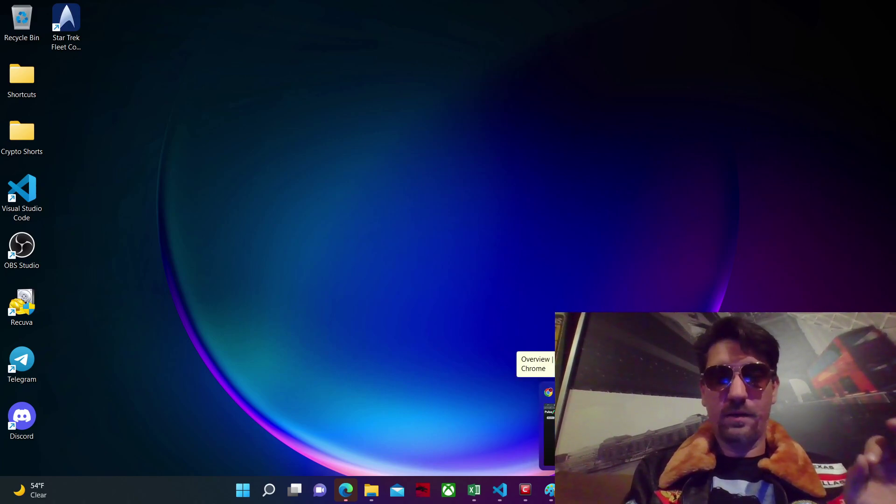
{"action": "left_click", "coordinate": [577, 434]}
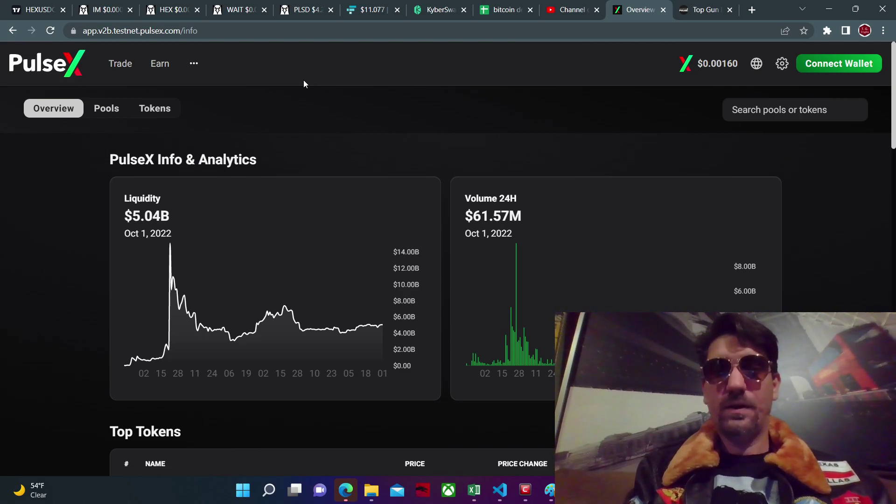
{"action": "mouse_move", "coordinate": [192, 62]}
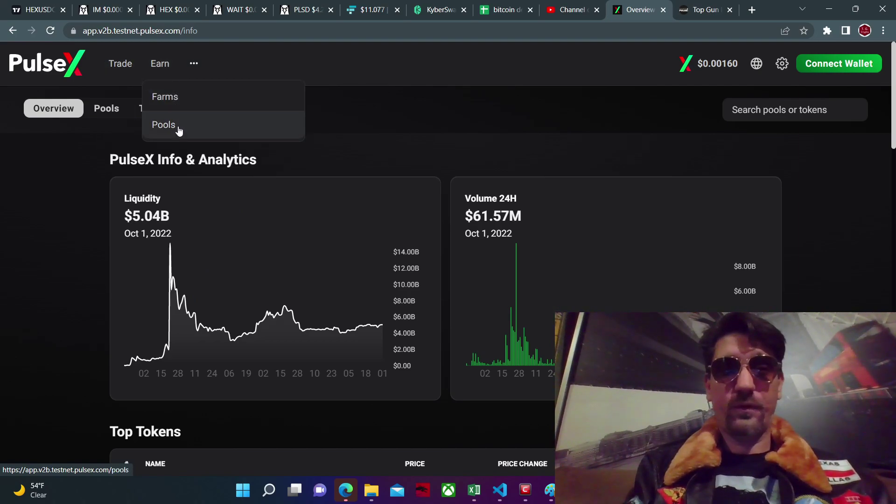
Step: Go to Earn > Pools and list the Finished PLSX pools, including the ended Earn PRT pool
{"action": "left_click", "coordinate": [179, 128]}
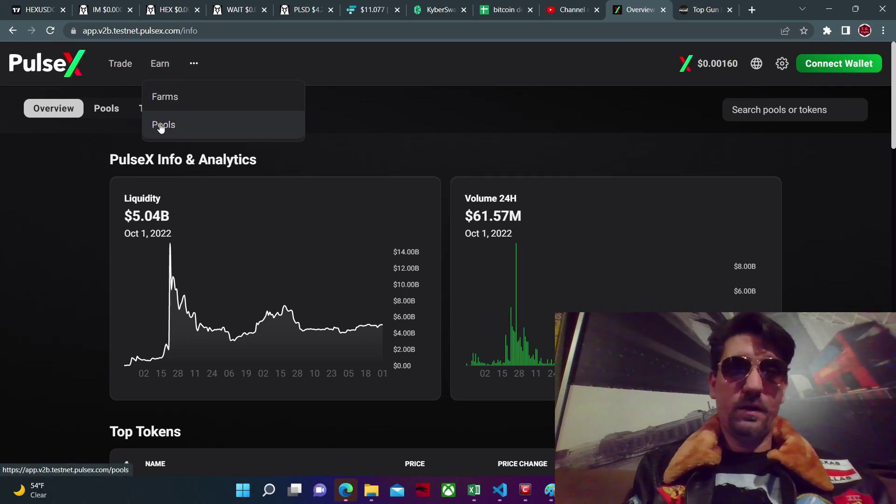
{"action": "left_click", "coordinate": [160, 127]}
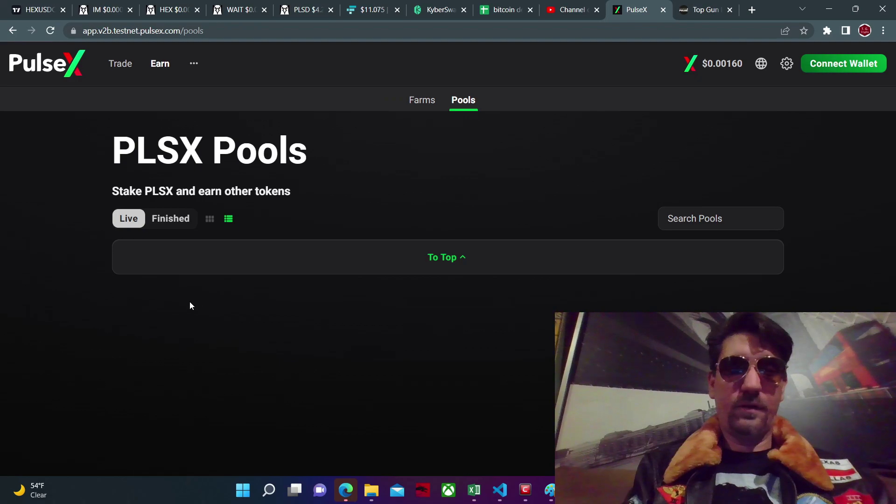
{"action": "left_click", "coordinate": [176, 217]}
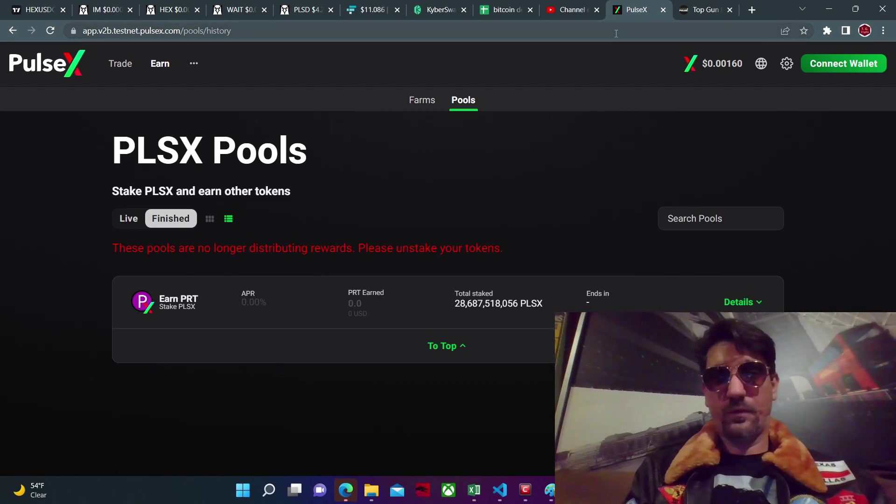
Step: From the bitcoin death spreadsheet, create a new blank Untitled spreadsheet and select cell A3
{"action": "left_click", "coordinate": [499, 12]}
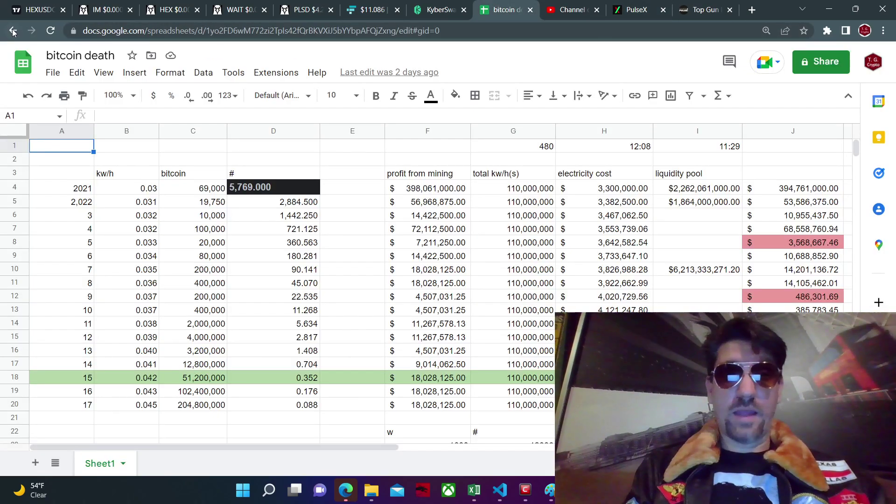
{"action": "left_click", "coordinate": [53, 74]}
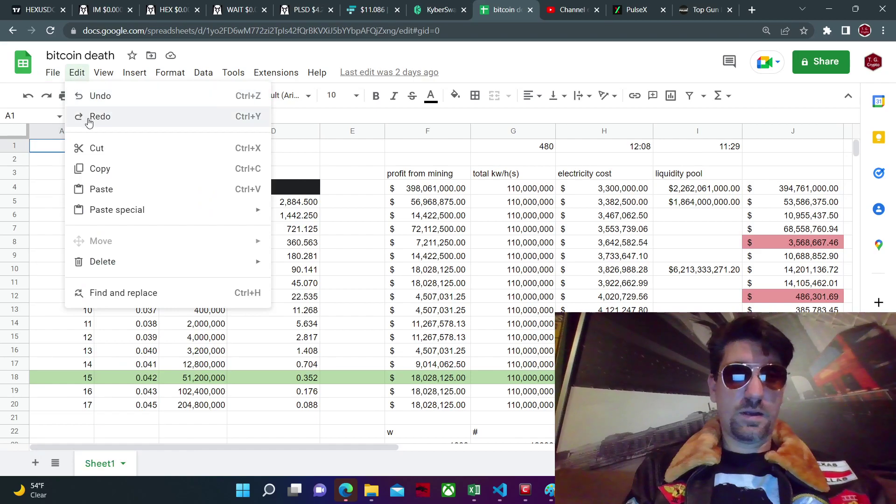
{"action": "mouse_move", "coordinate": [65, 99]}
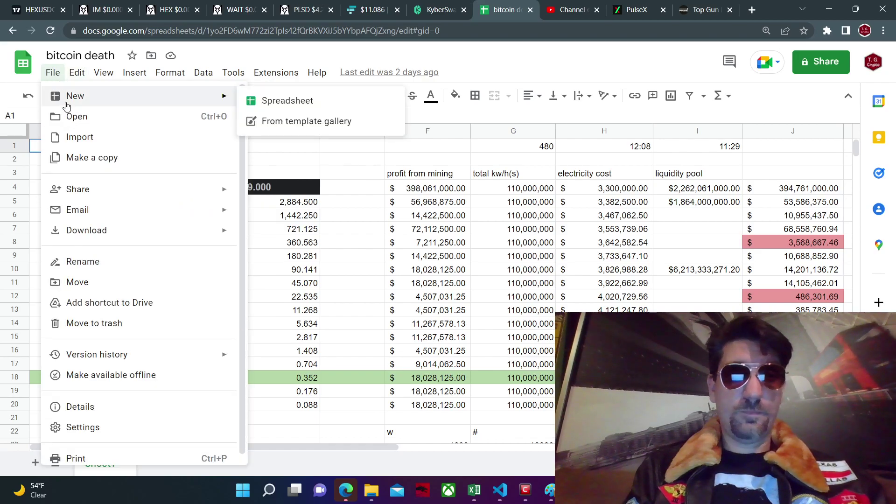
{"action": "left_click", "coordinate": [260, 100]}
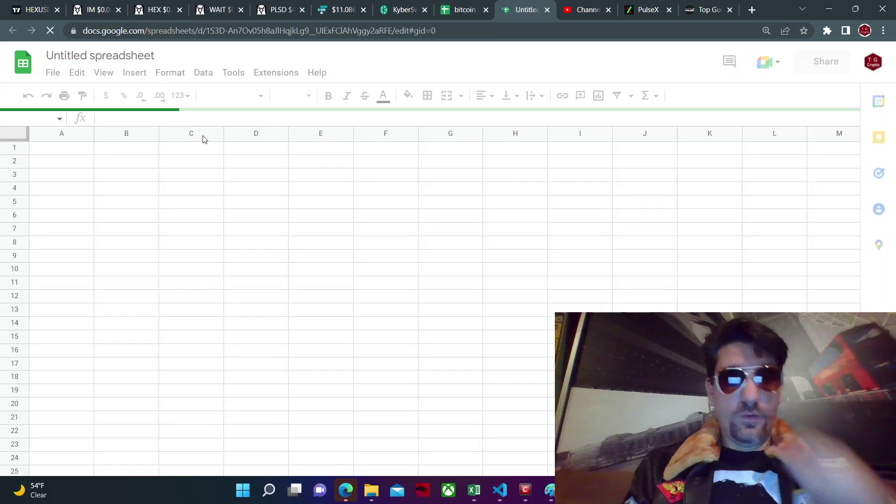
{"action": "left_click", "coordinate": [67, 177]}
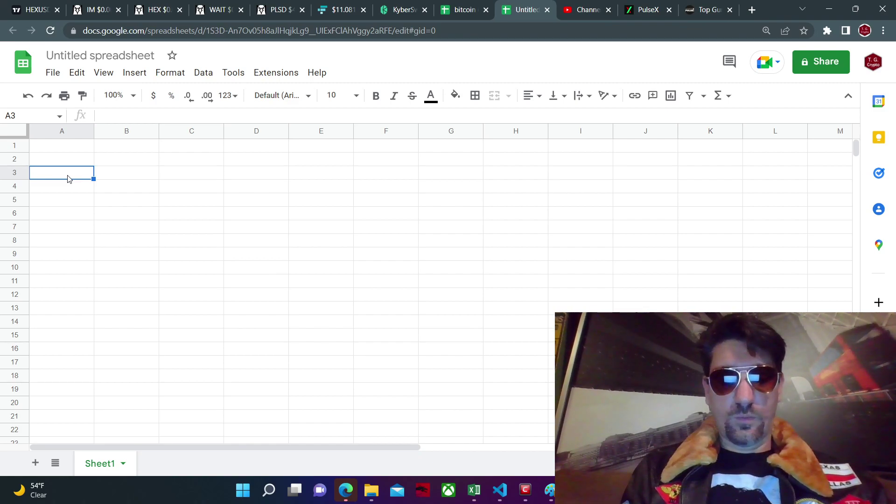
Step: Enter the token names hedron 2, pdls 2 and wait 2 in A3, A5 and A7
{"action": "type", "text": "hed"}
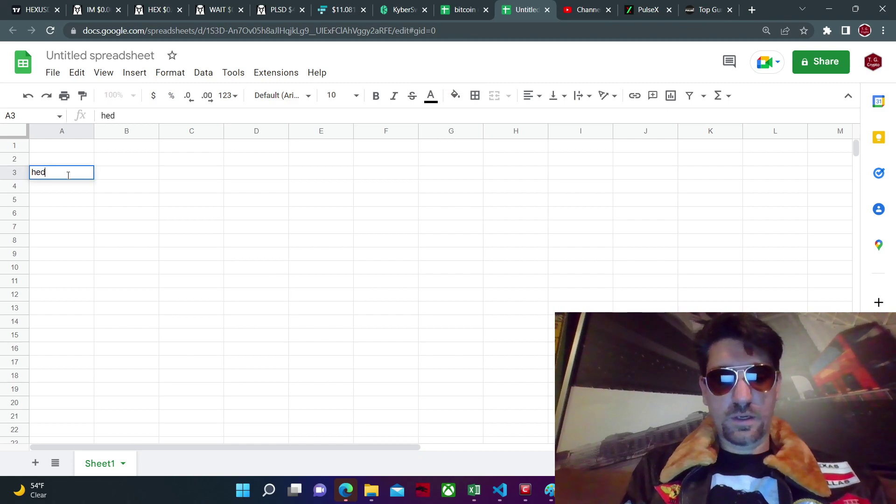
{"action": "type", "text": "ron 2"}
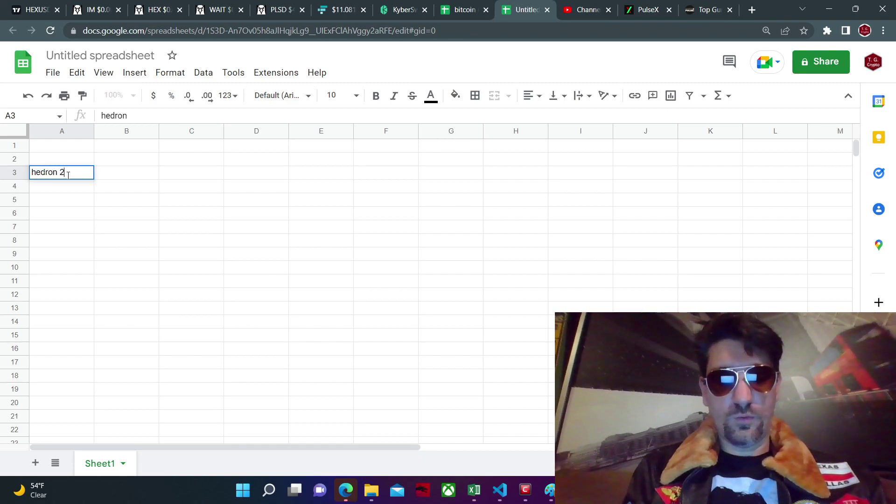
{"action": "left_click", "coordinate": [59, 202]}
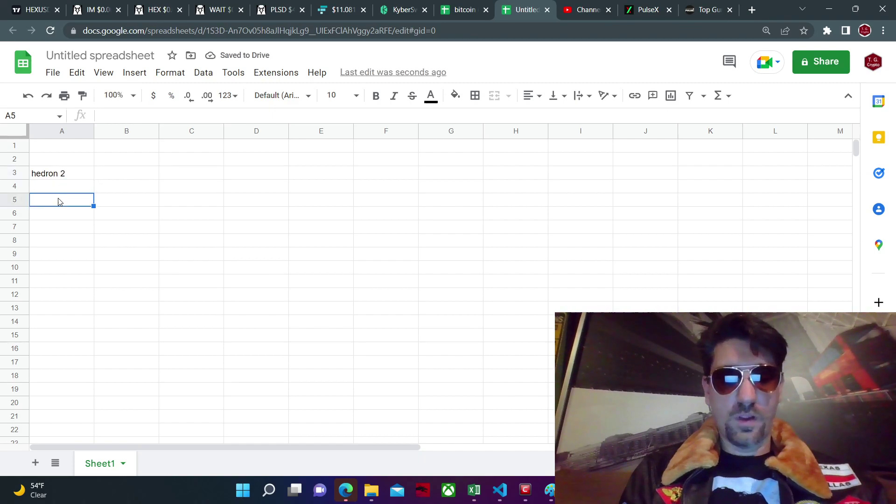
{"action": "type", "text": "p"}
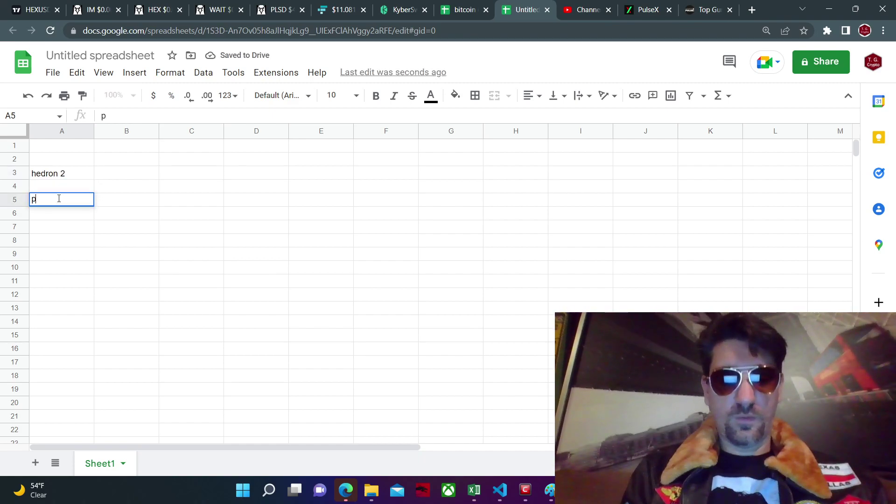
{"action": "type", "text": "dls 2"}
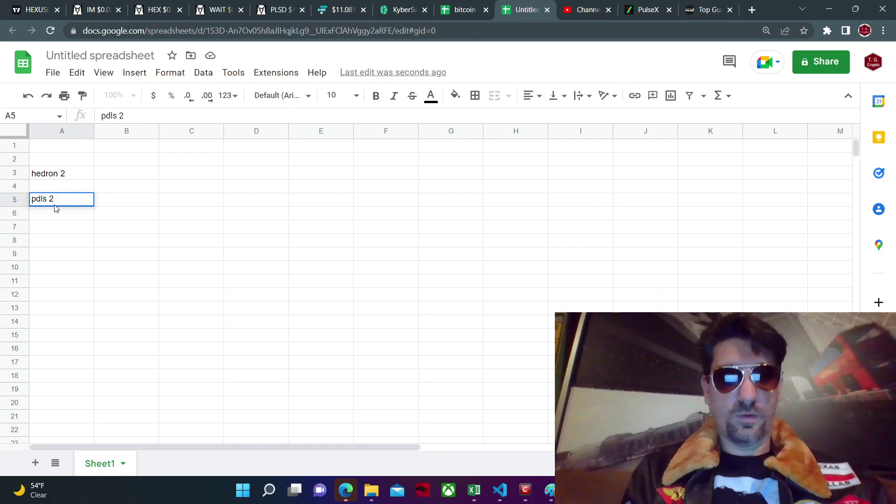
{"action": "left_click", "coordinate": [52, 228]}
{"action": "type", "text": "wit"}
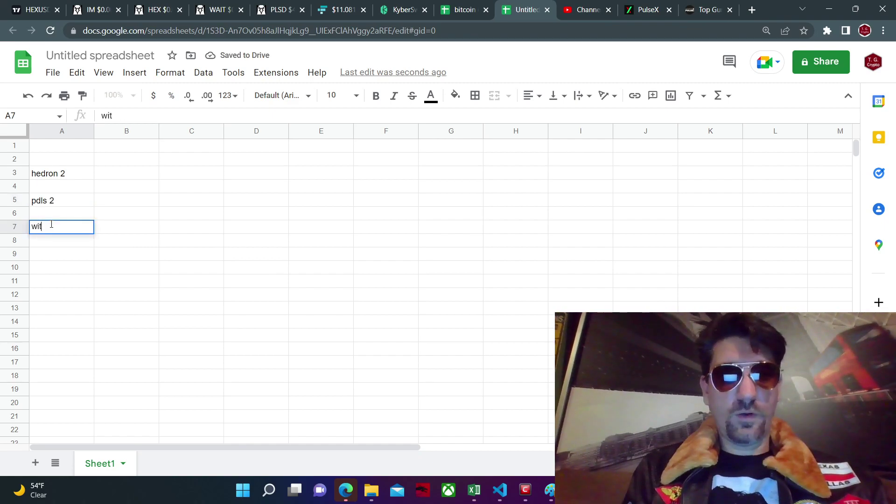
{"action": "type", "text": "ait"}
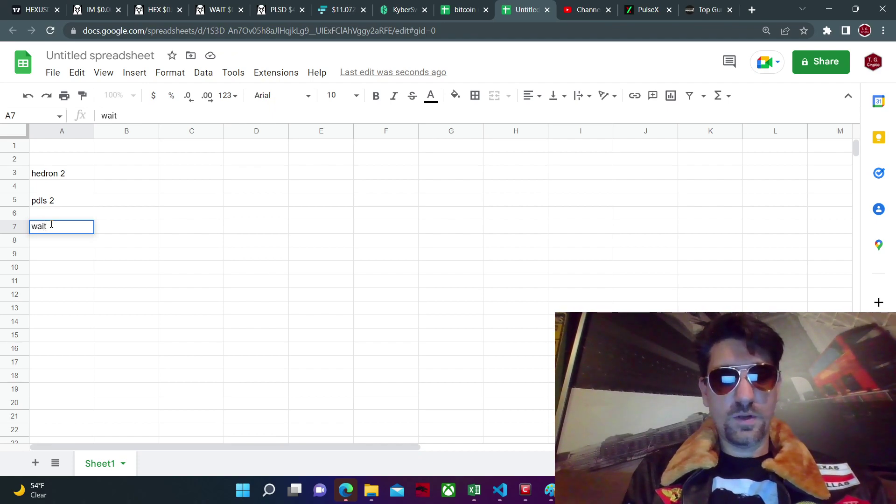
{"action": "type", "text": " 2"}
{"action": "key", "text": "Return"}
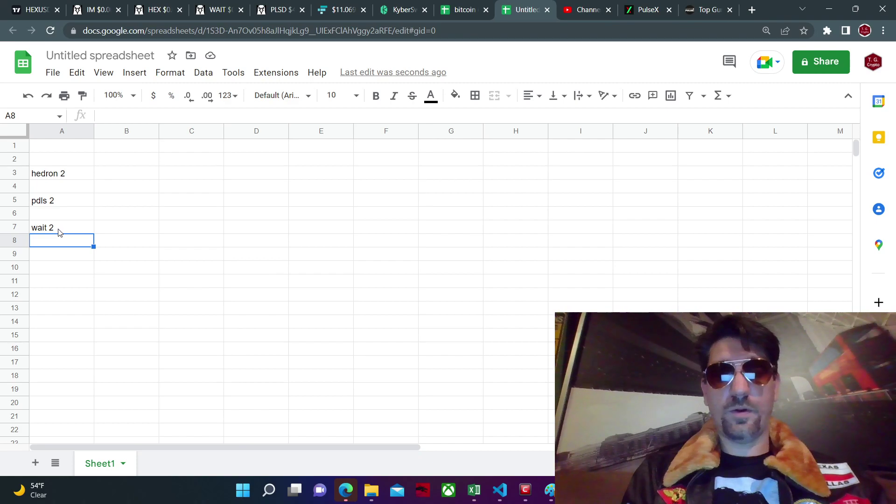
Step: Enter 50,000,000,000,000 in B3 beside hedron 2 and widen column B to fit it
{"action": "left_click", "coordinate": [125, 178]}
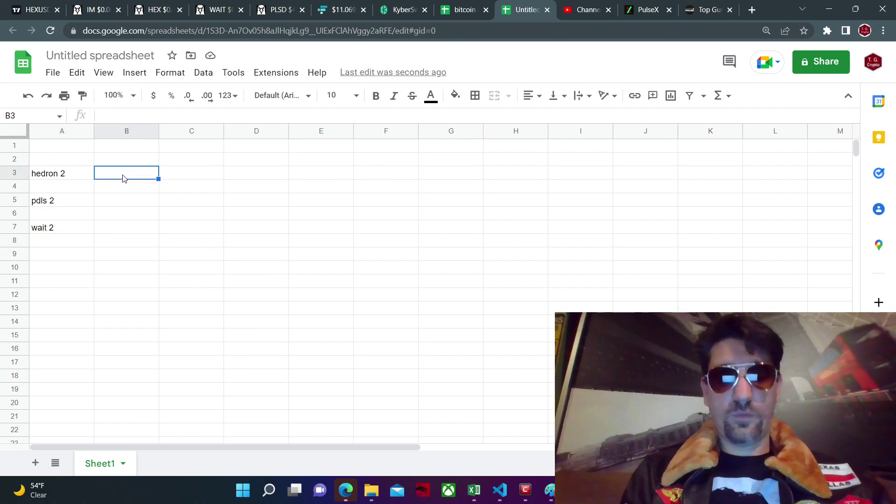
{"action": "type", "text": "50,0"}
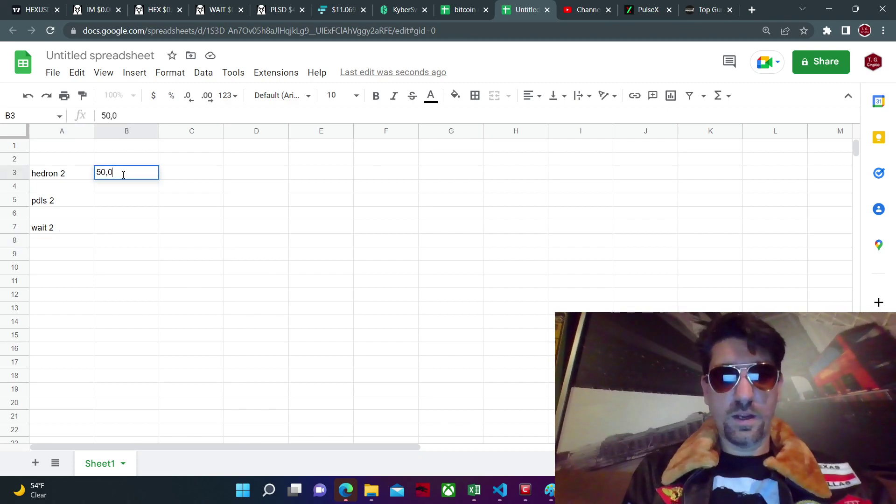
{"action": "type", "text": "00,0"}
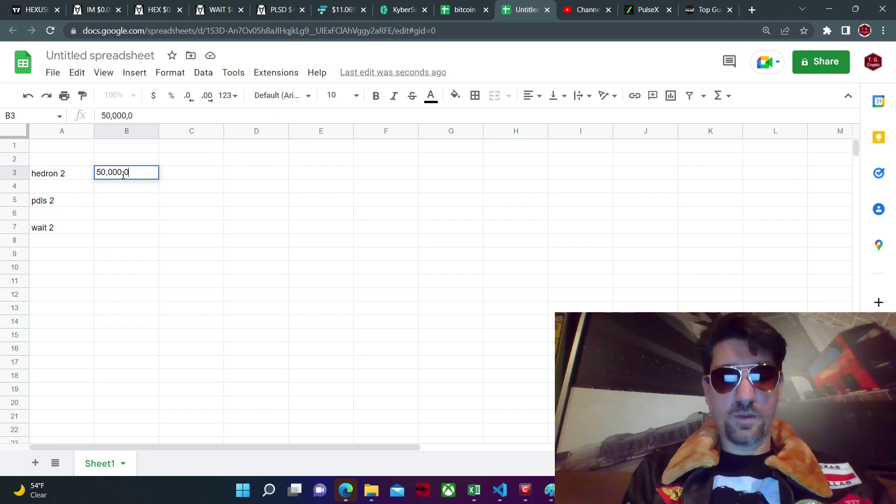
{"action": "type", "text": "00,000,"}
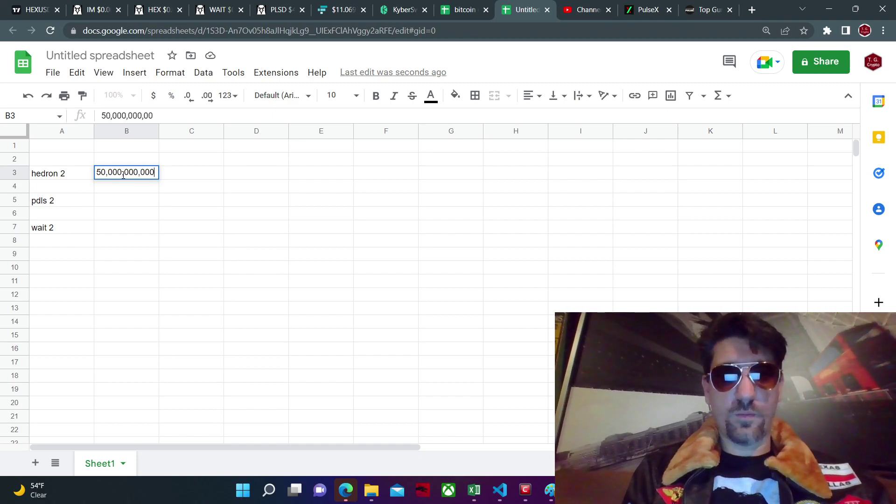
{"action": "type", "text": "000"}
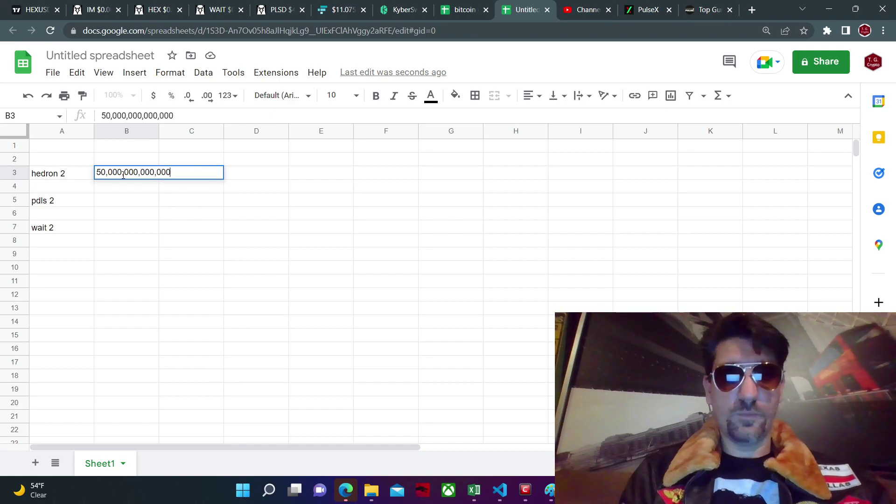
{"action": "key", "text": "Return"}
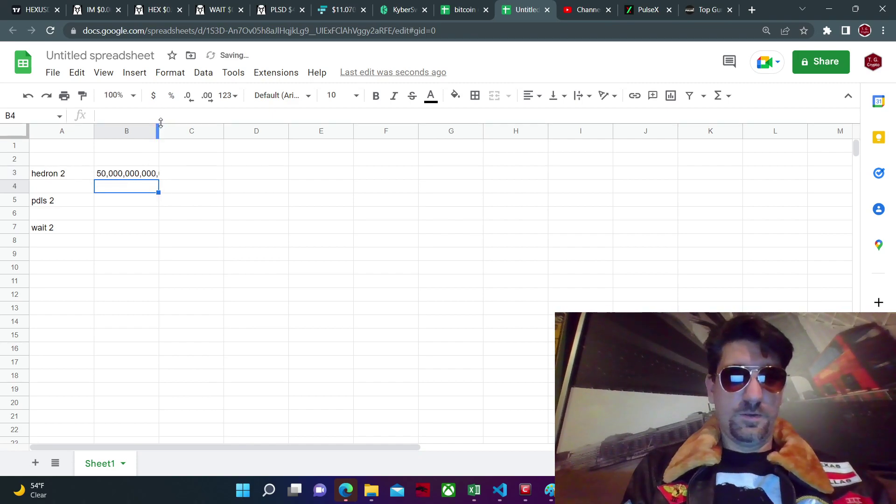
{"action": "left_click_drag", "start_coordinate": [158, 129], "coordinate": [177, 128]}
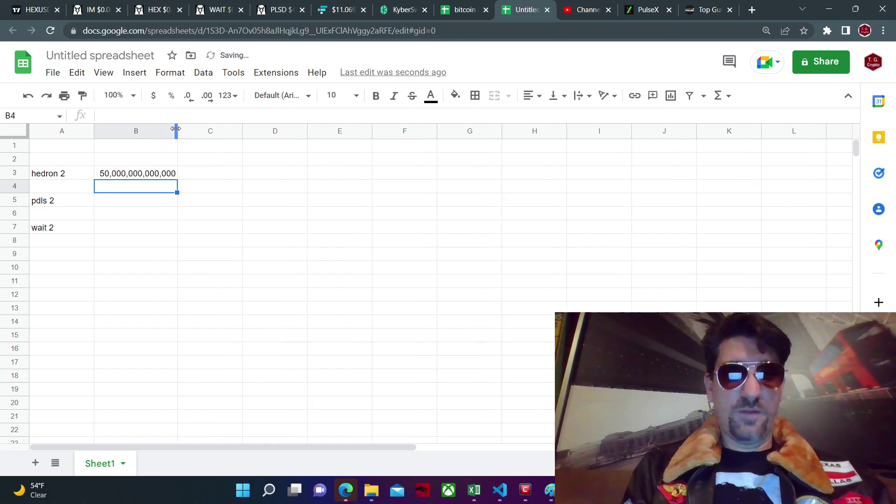
Step: Enter 500,000 as the pdls 2 amount and 10,000 as the wait 2 amount in column B
{"action": "left_click", "coordinate": [125, 205]}
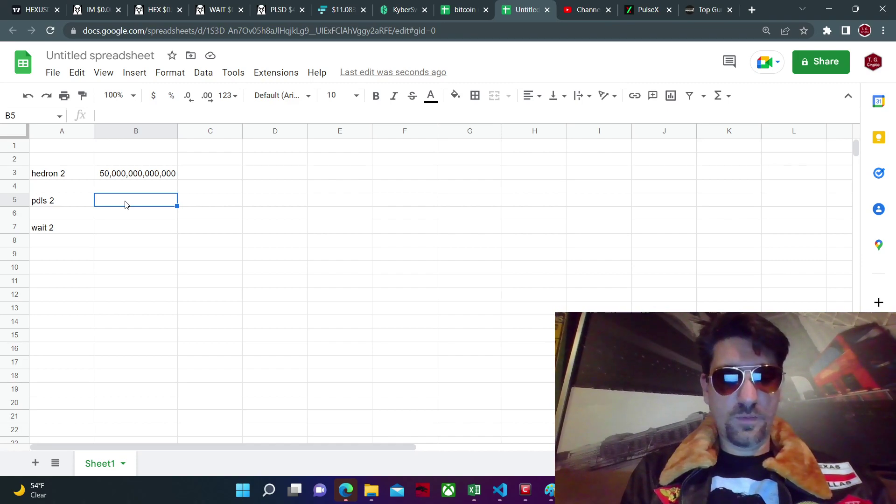
{"action": "type", "text": "5"}
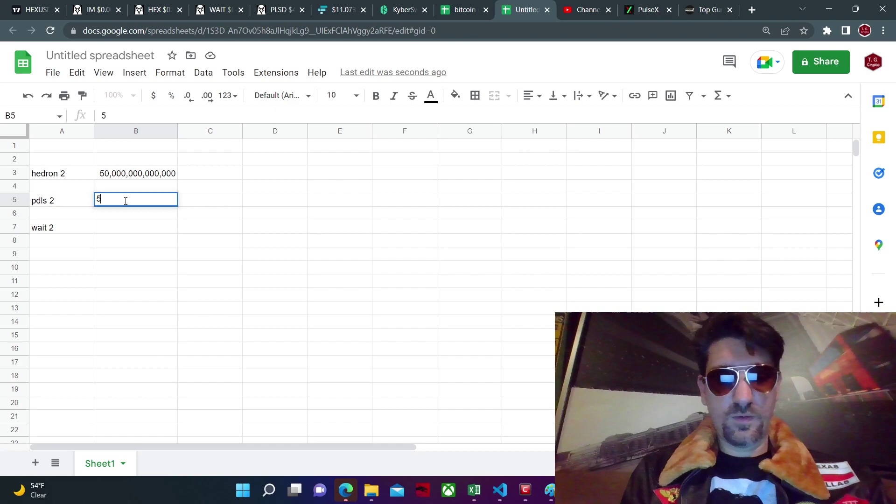
{"action": "type", "text": "00,"}
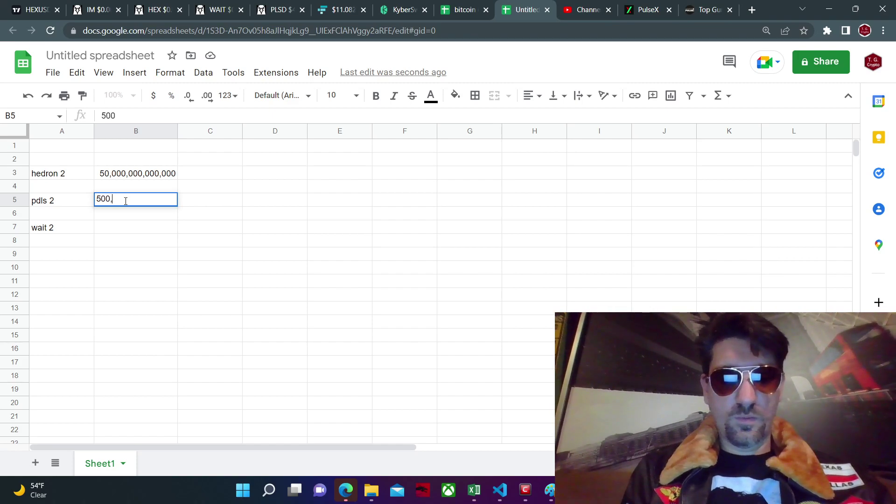
{"action": "type", "text": "000"}
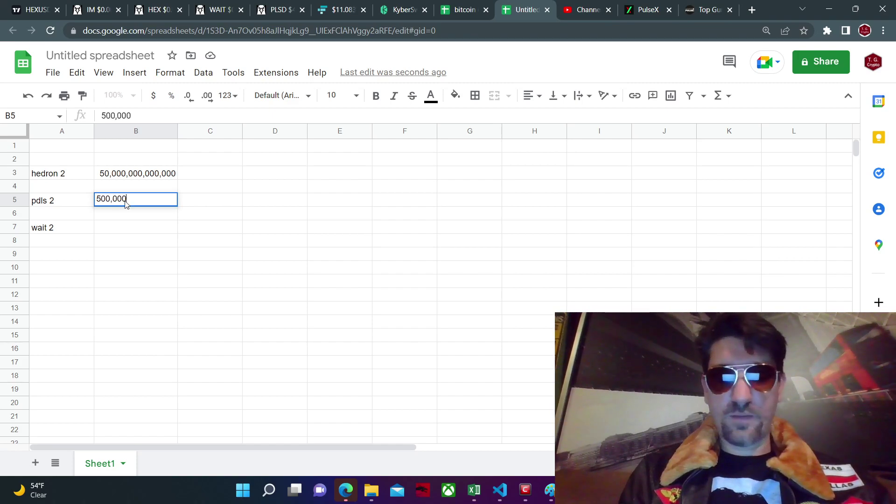
{"action": "key", "text": "Return"}
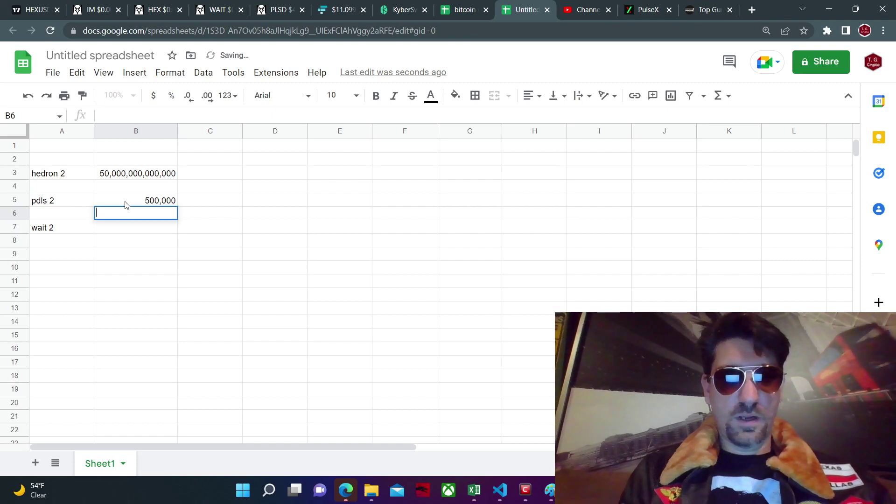
{"action": "left_click", "coordinate": [127, 232]}
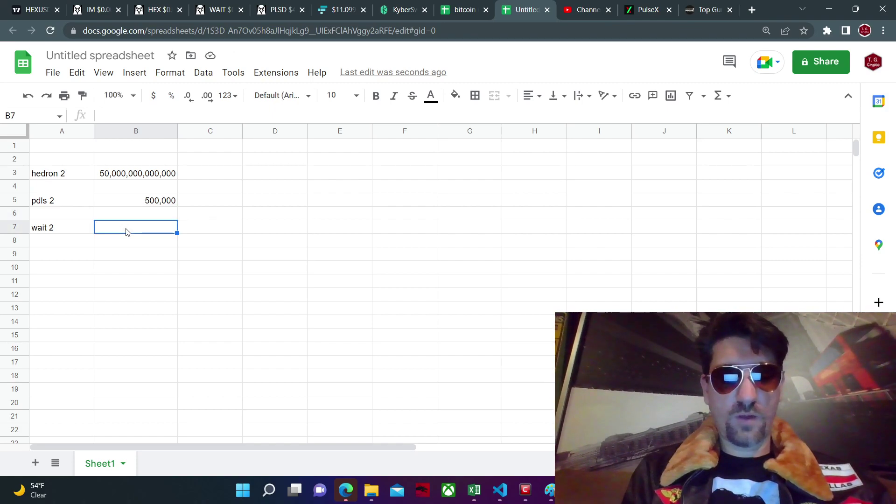
{"action": "type", "text": "1"}
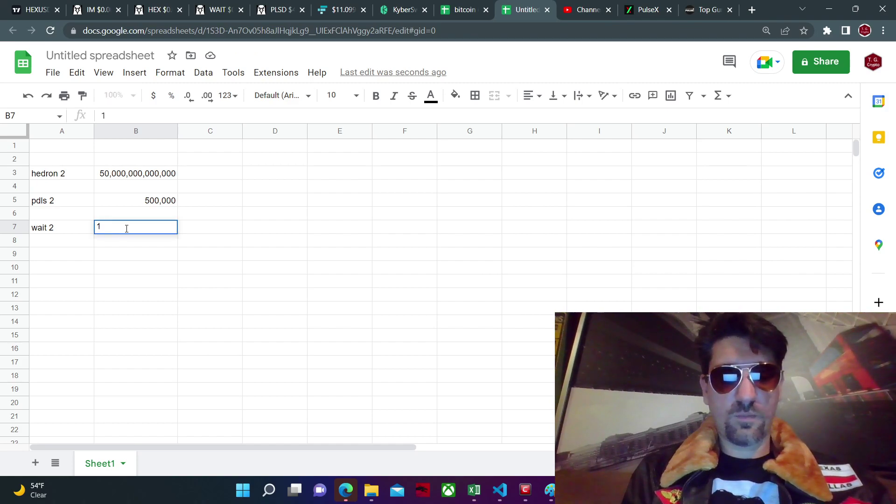
{"action": "type", "text": "0,"}
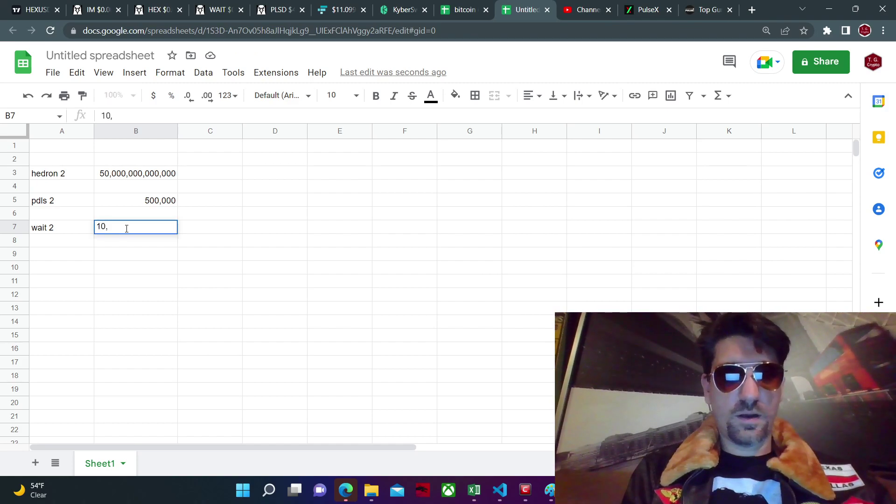
{"action": "type", "text": "000"}
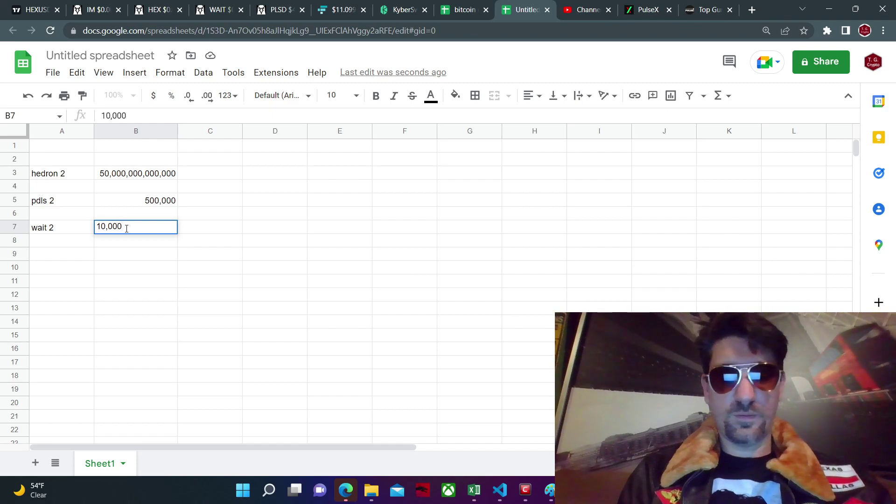
{"action": "key", "text": "Return"}
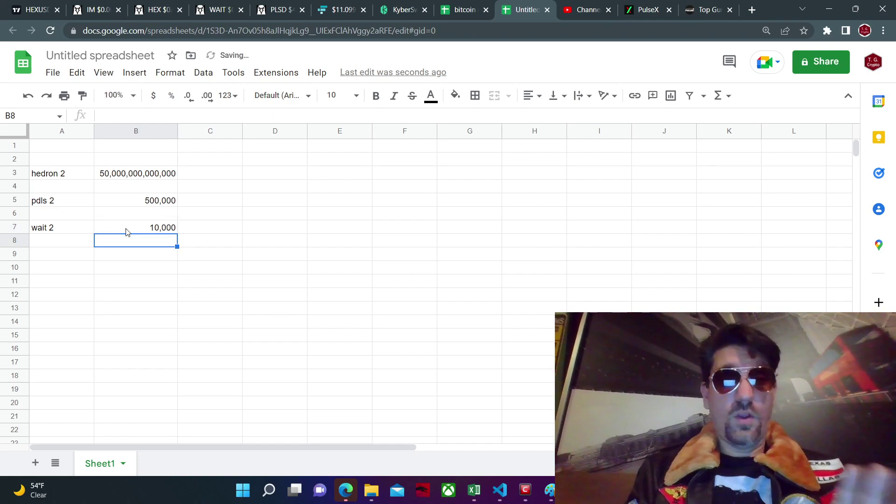
Step: Rename the A3 and A5 labels to 'shit coin 1' and 'meme waste of time', autofitting column A
{"action": "left_click", "coordinate": [43, 176]}
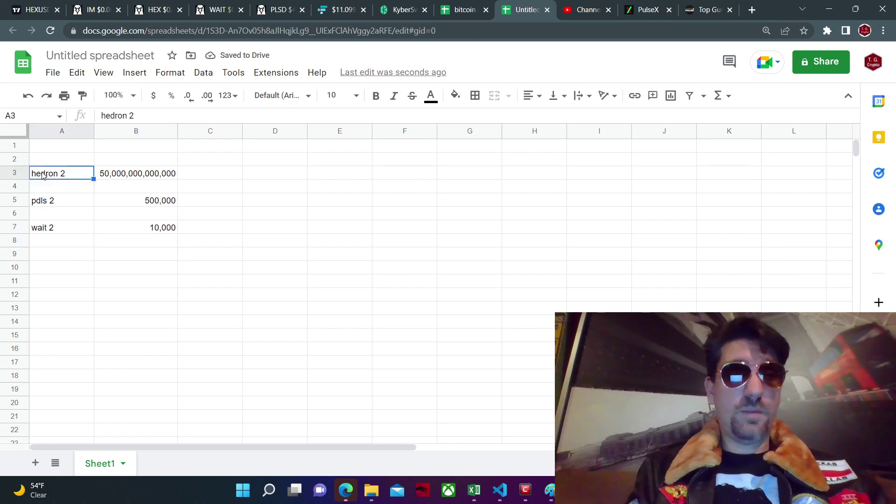
{"action": "type", "text": "shi"}
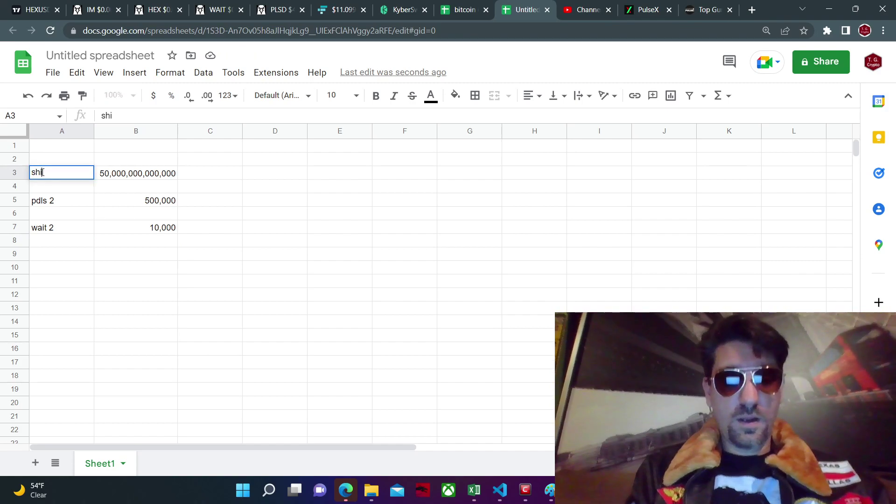
{"action": "type", "text": "t coin 1"}
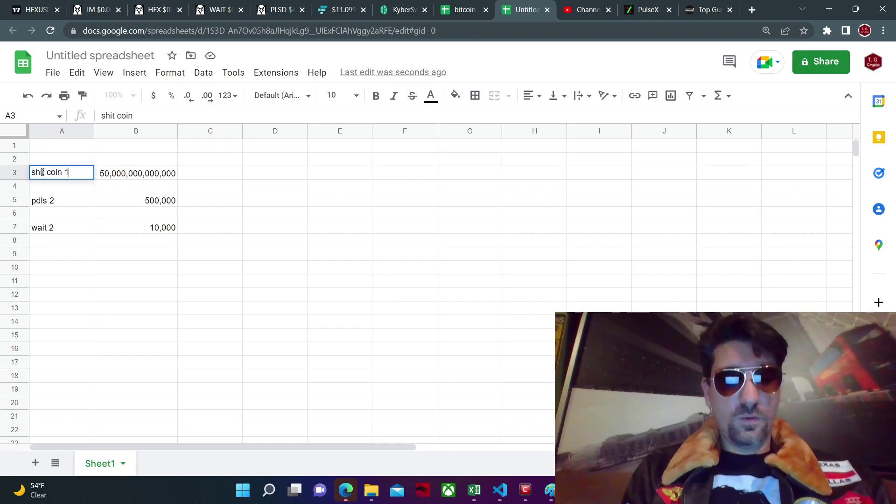
{"action": "left_click", "coordinate": [51, 201]}
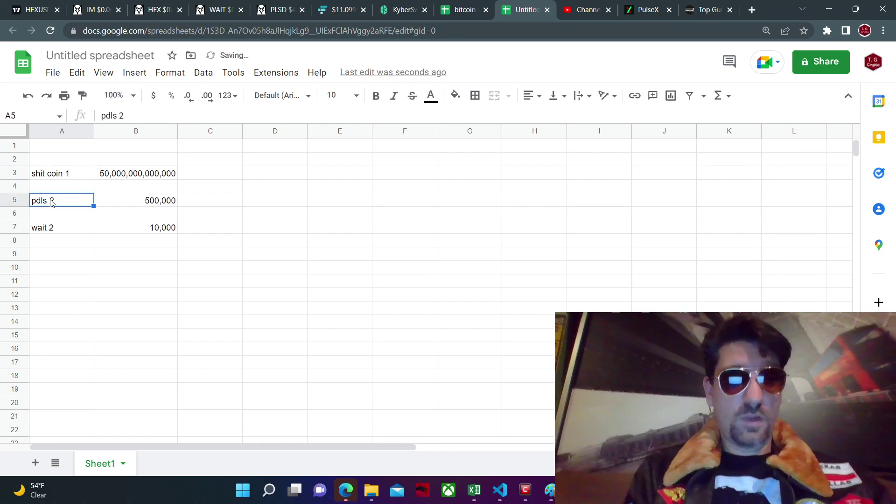
{"action": "type", "text": "mem"}
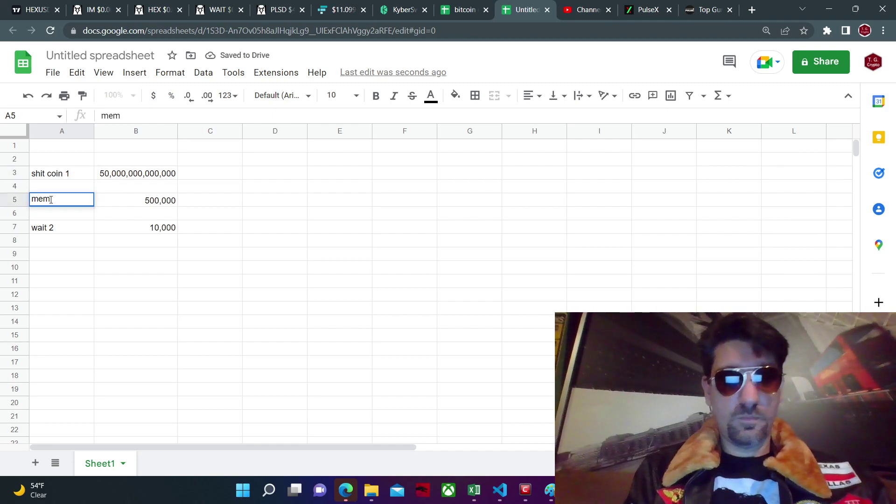
{"action": "type", "text": "e waste"}
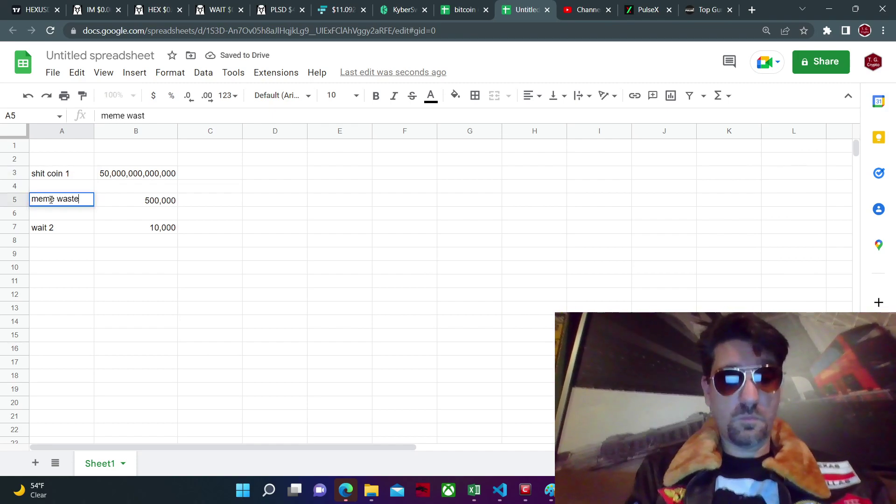
{"action": "type", "text": " of time"}
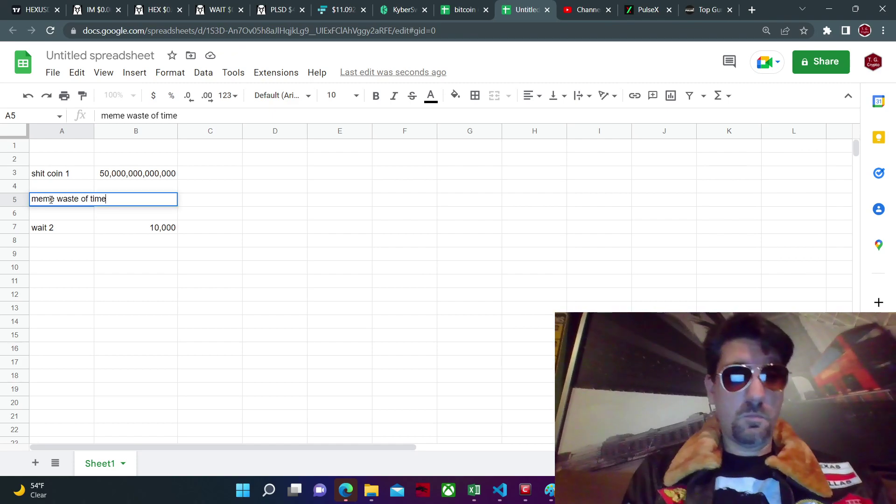
{"action": "left_click", "coordinate": [42, 231]}
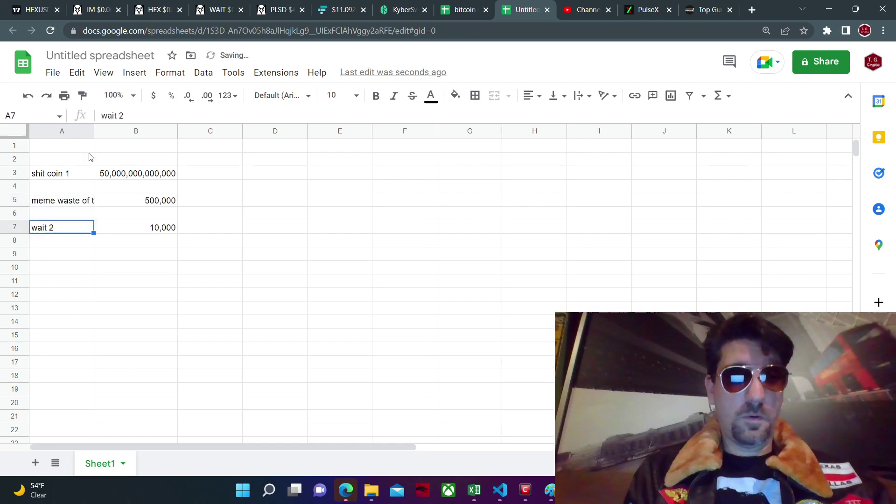
{"action": "double_click", "coordinate": [96, 130]}
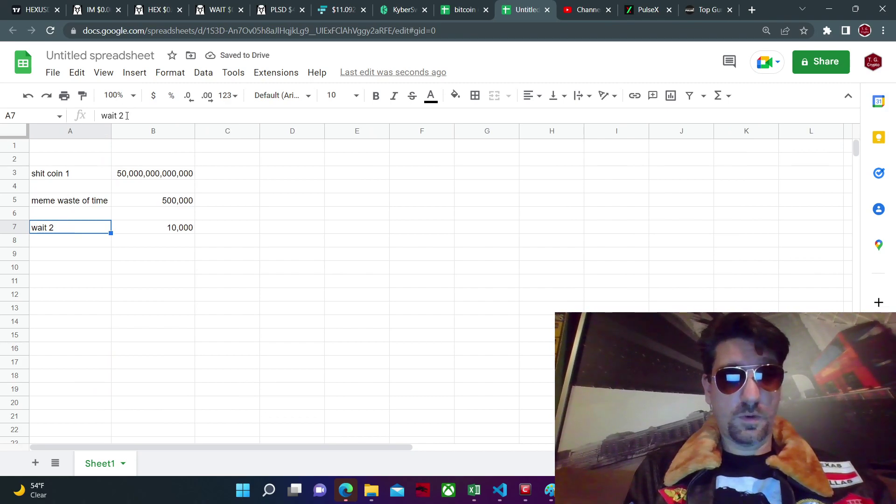
Step: Replace 'wait 2' in A7 with 'reflection token scam' and widen column A to fit
{"action": "left_click_drag", "start_coordinate": [127, 116], "coordinate": [100, 116]}
{"action": "type", "text": "rel"}
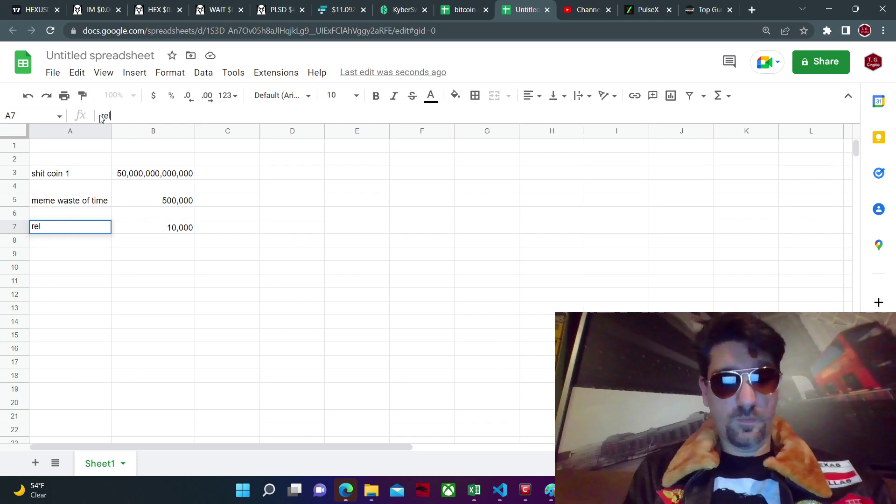
{"action": "type", "text": "lecti"}
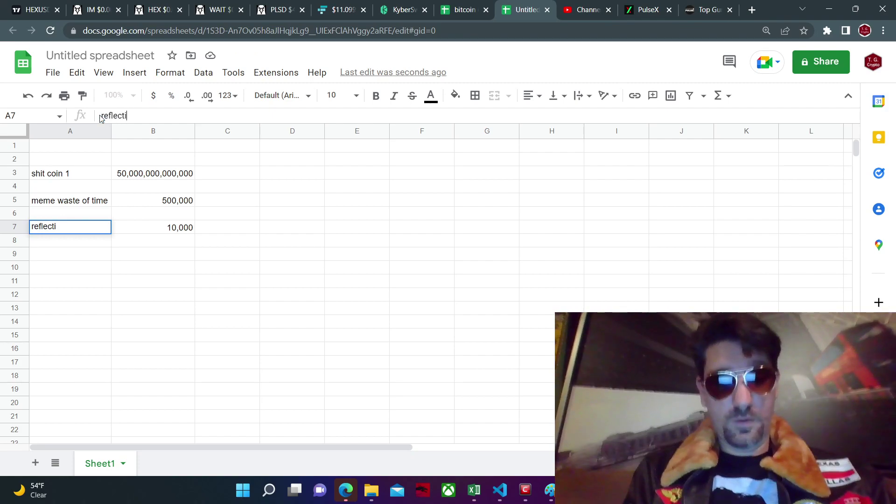
{"action": "type", "text": "on token"}
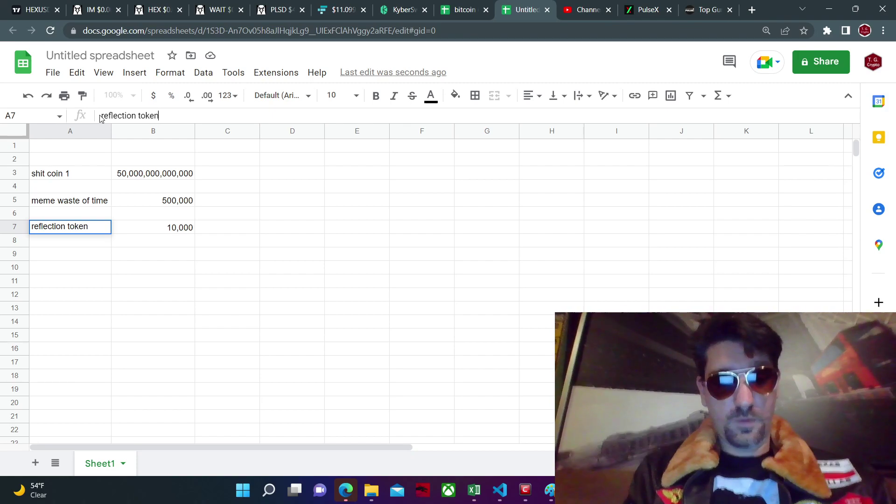
{"action": "type", "text": " scam"}
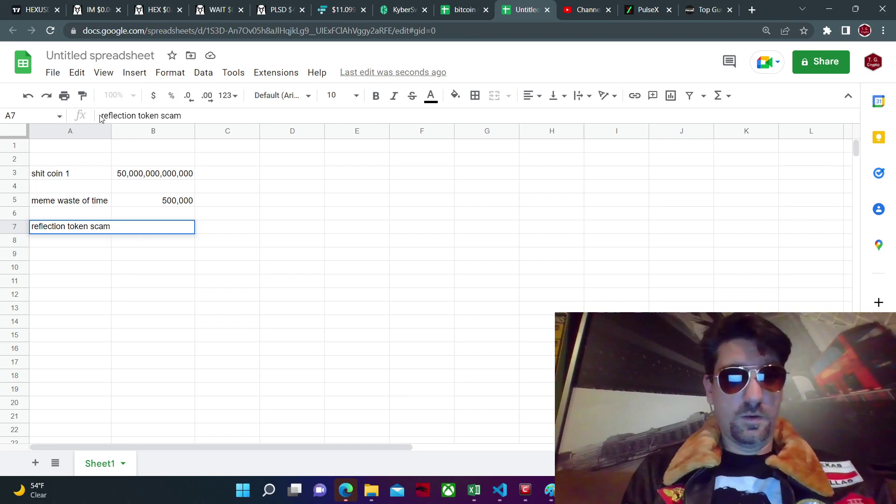
{"action": "key", "text": "Return"}
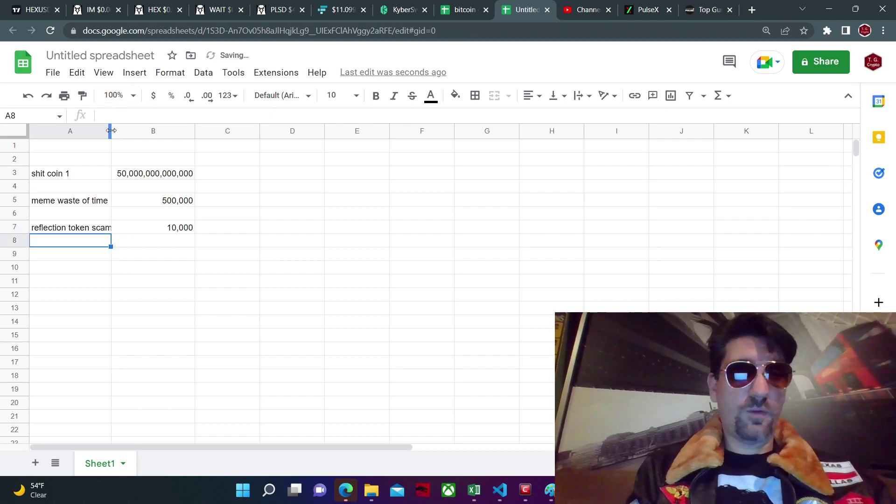
{"action": "left_click_drag", "start_coordinate": [110, 130], "coordinate": [123, 133]}
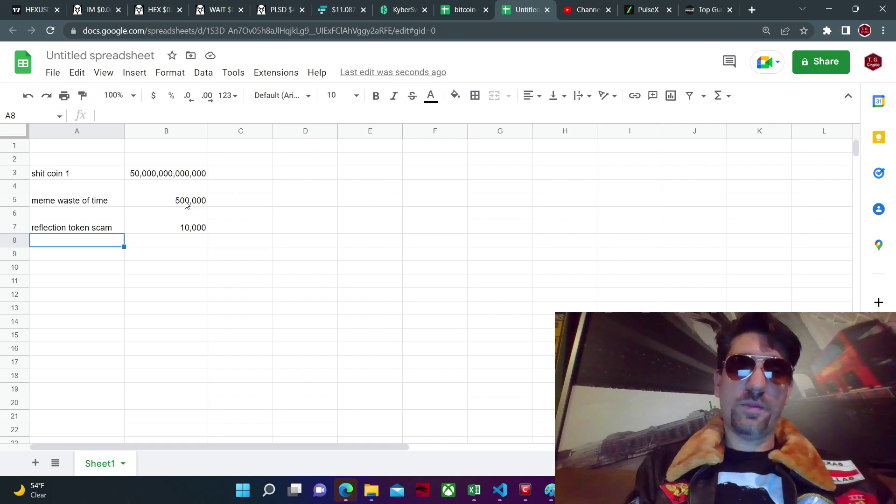
{"action": "left_click", "coordinate": [261, 176]}
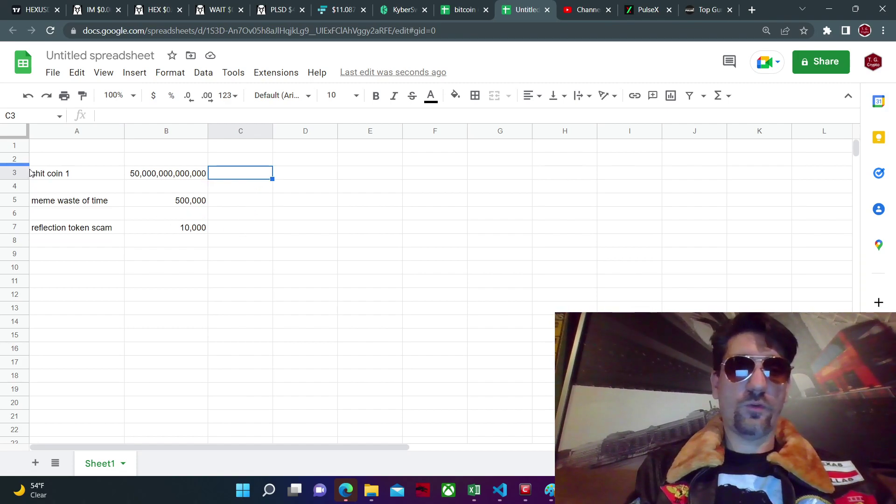
Step: Insert three blank rows under shit coin 1 so meme waste of time moves to row 8
{"action": "right_click", "coordinate": [23, 186]}
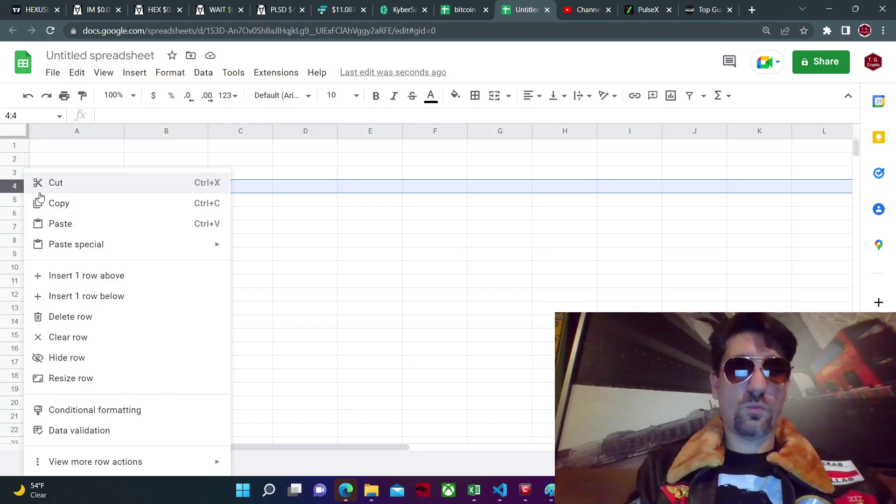
{"action": "left_click", "coordinate": [105, 280]}
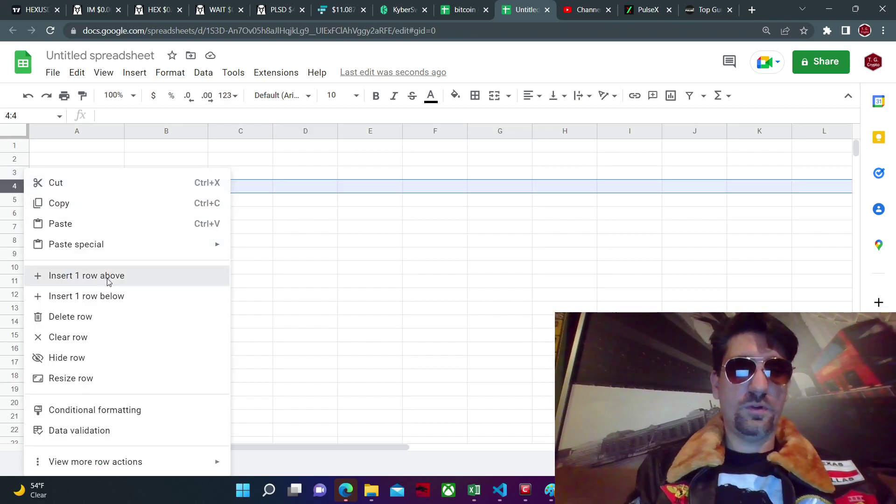
{"action": "right_click", "coordinate": [13, 187]}
{"action": "left_click", "coordinate": [65, 277]}
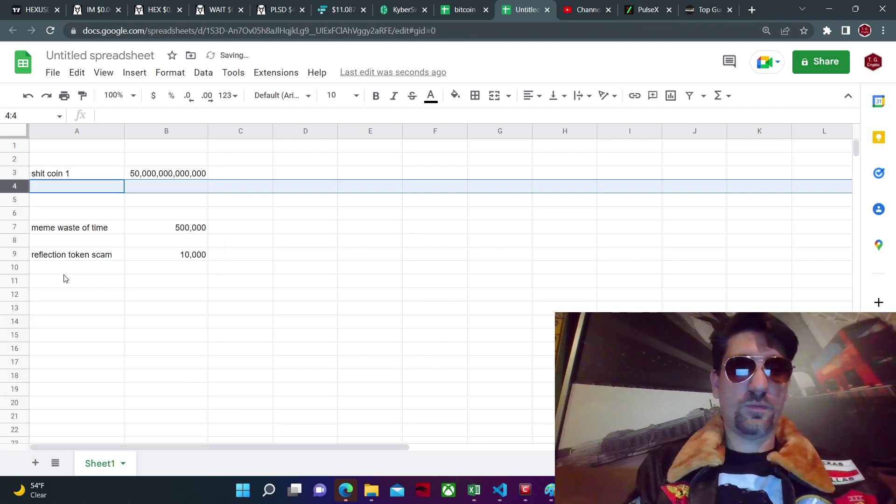
{"action": "right_click", "coordinate": [18, 202]}
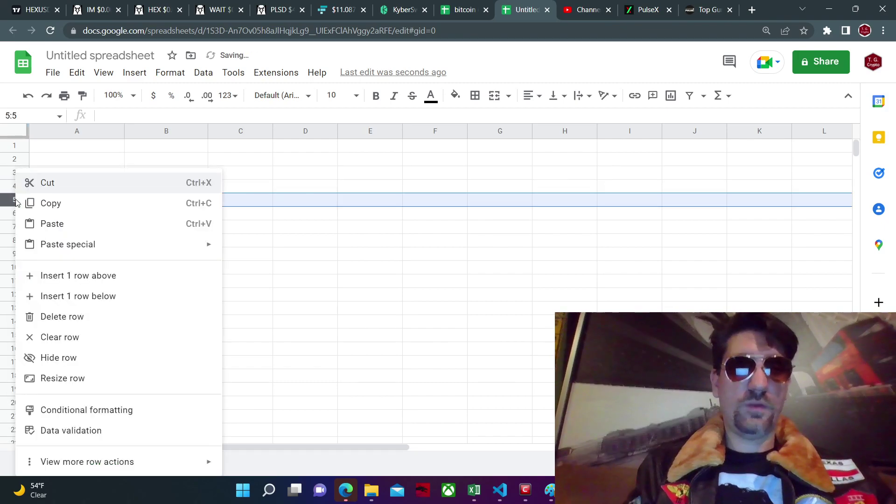
{"action": "left_click", "coordinate": [65, 279]}
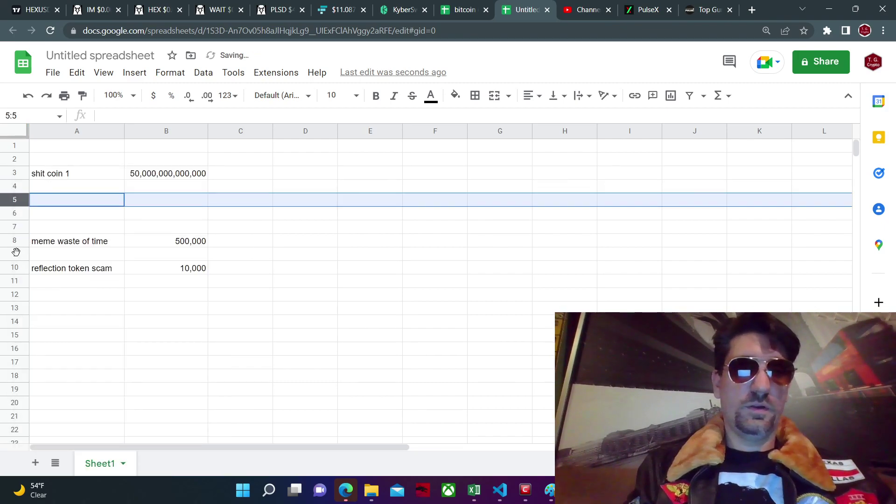
Step: Insert three more blank rows so reflection token scam sits in row 13
{"action": "right_click", "coordinate": [16, 255]}
{"action": "left_click", "coordinate": [68, 279]}
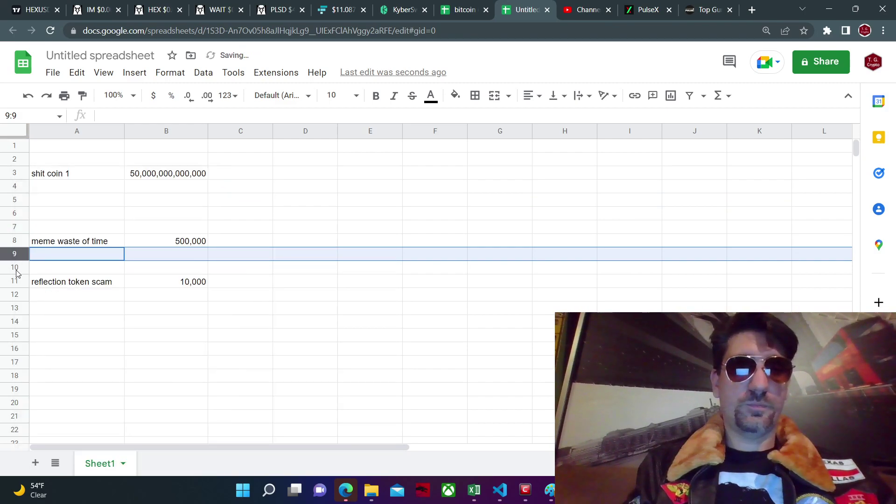
{"action": "right_click", "coordinate": [18, 269]}
{"action": "left_click", "coordinate": [63, 296]}
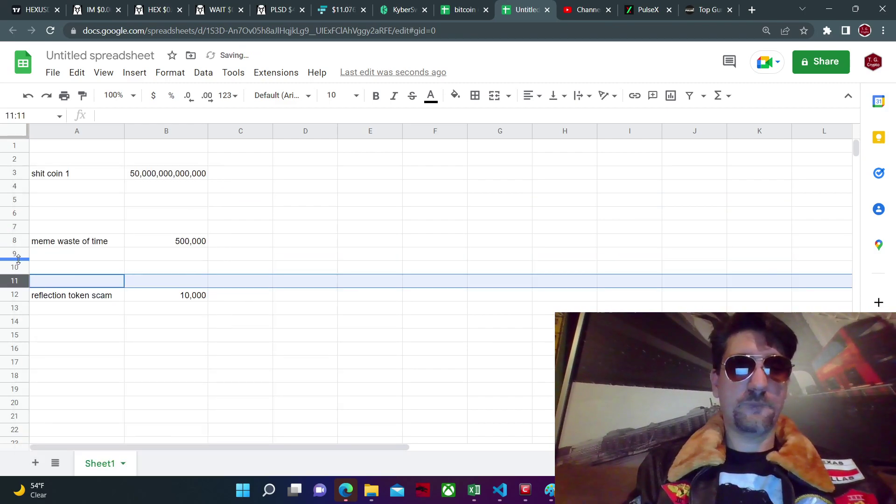
{"action": "right_click", "coordinate": [19, 267]}
{"action": "left_click", "coordinate": [66, 276]}
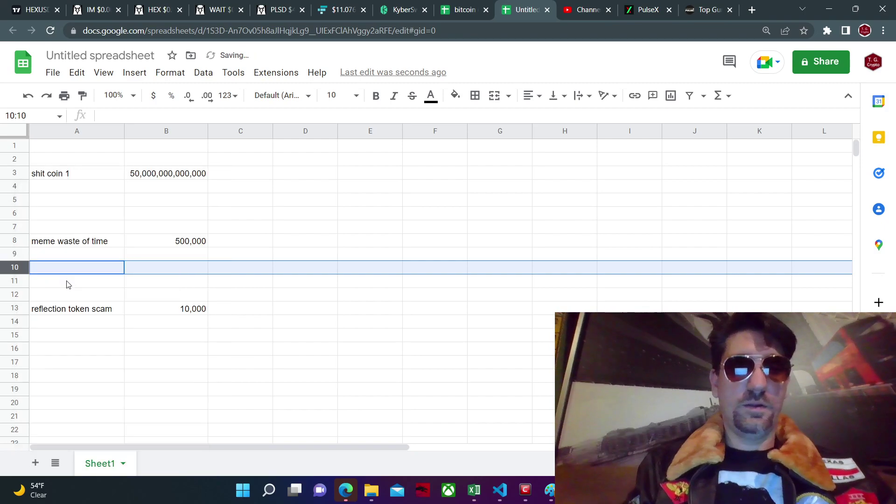
{"action": "left_click", "coordinate": [247, 174]}
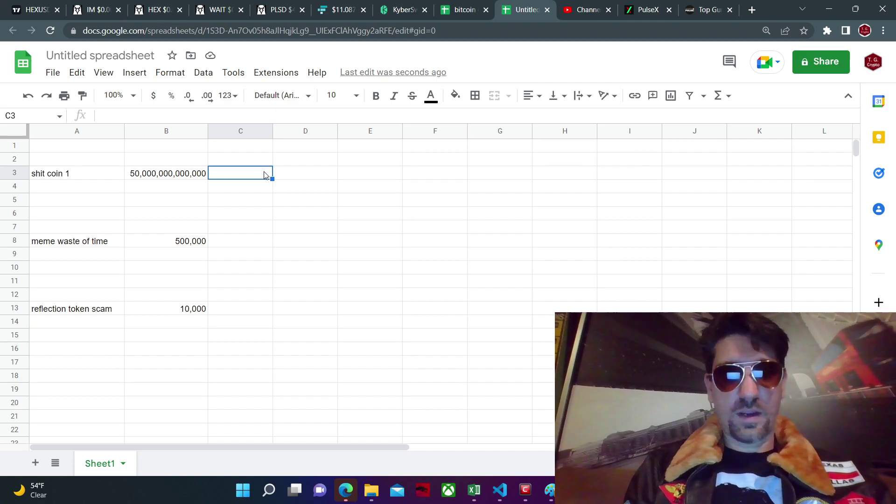
Step: Enter 1 in C3 and the values 10, 10 and 5 in C8–C10
{"action": "type", "text": "1"}
{"action": "key", "text": "Return"}
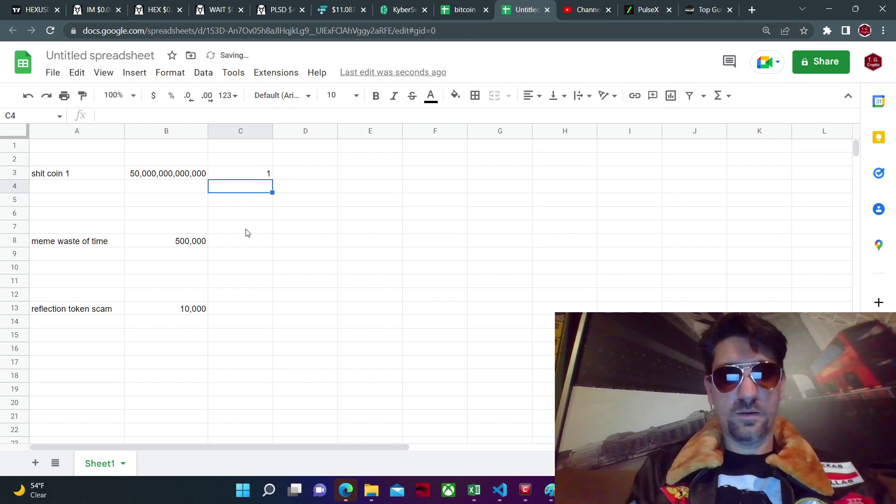
{"action": "left_click", "coordinate": [240, 244]}
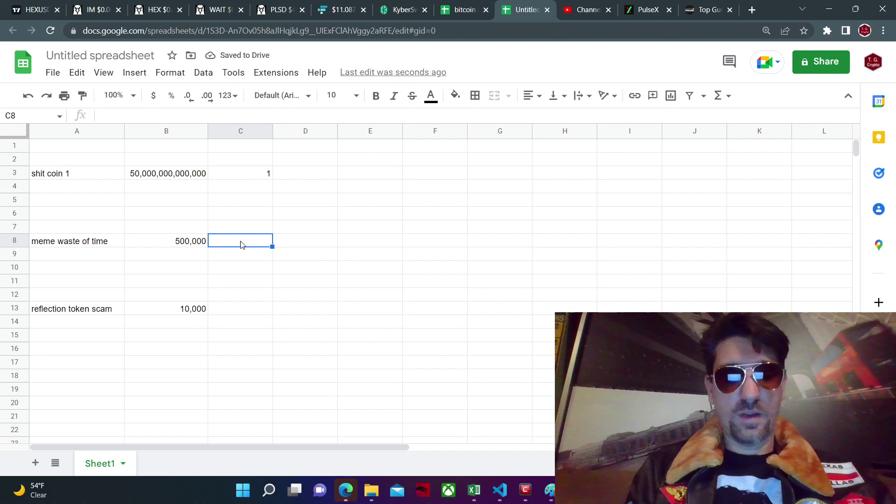
{"action": "type", "text": "10"}
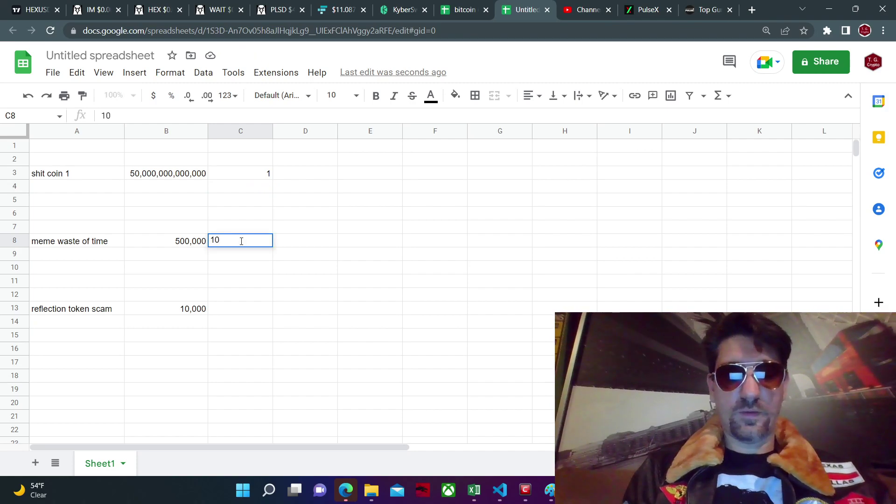
{"action": "key", "text": "Return"}
{"action": "type", "text": "10"}
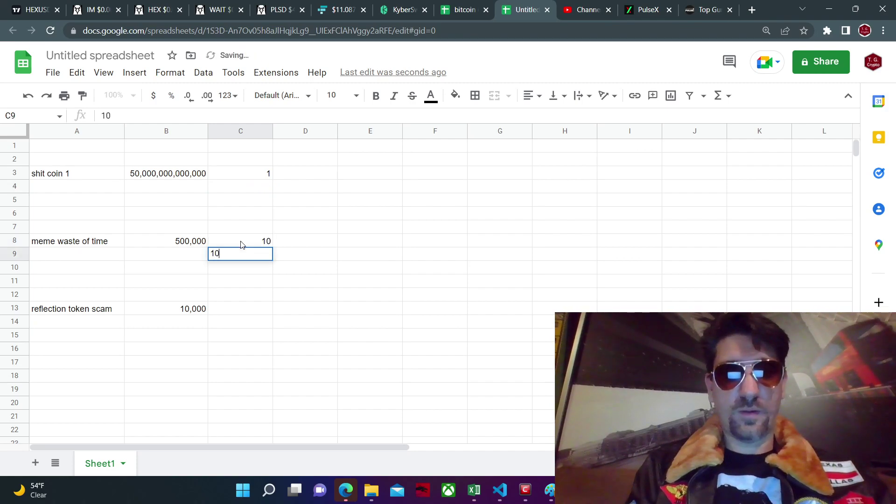
{"action": "key", "text": "Return"}
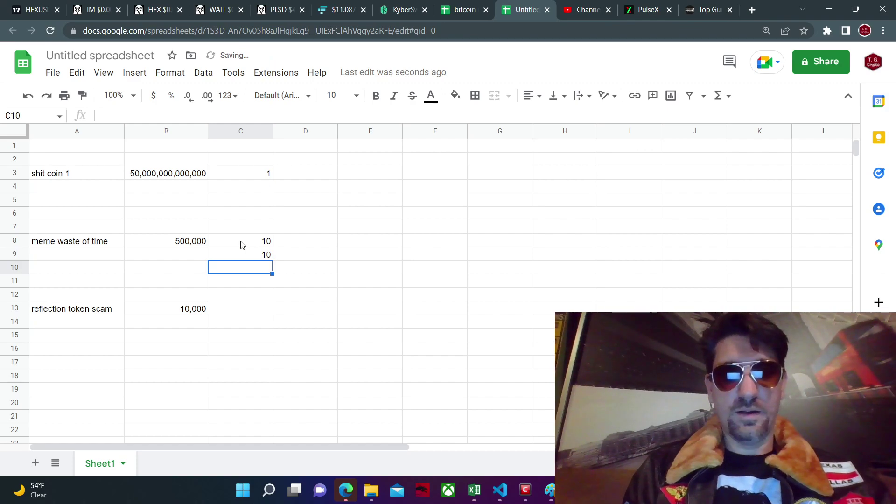
{"action": "type", "text": "5"}
{"action": "key", "text": "Return"}
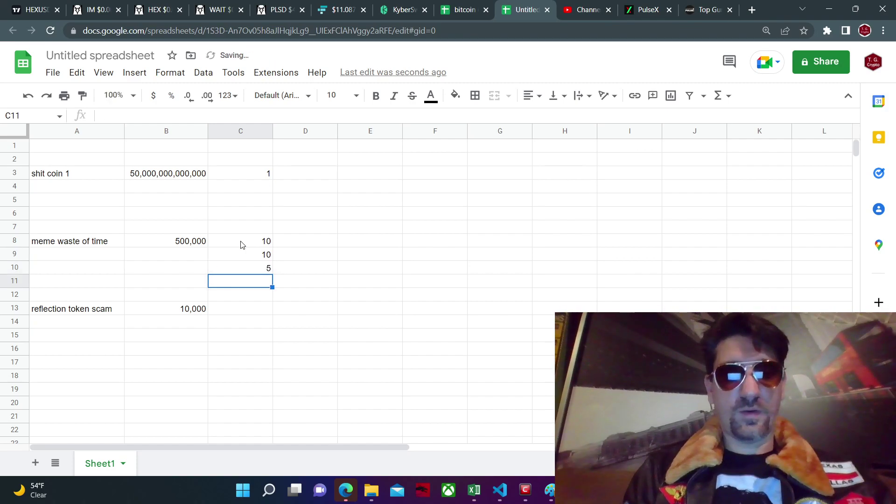
Step: Enter 10,000,000 in C13 and 1 in C14 beside reflection token scam
{"action": "left_click", "coordinate": [231, 311]}
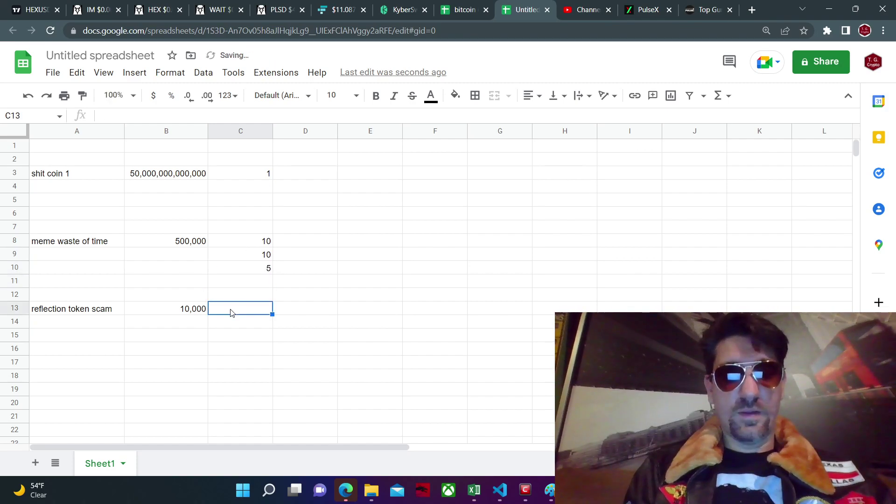
{"action": "type", "text": "10,"}
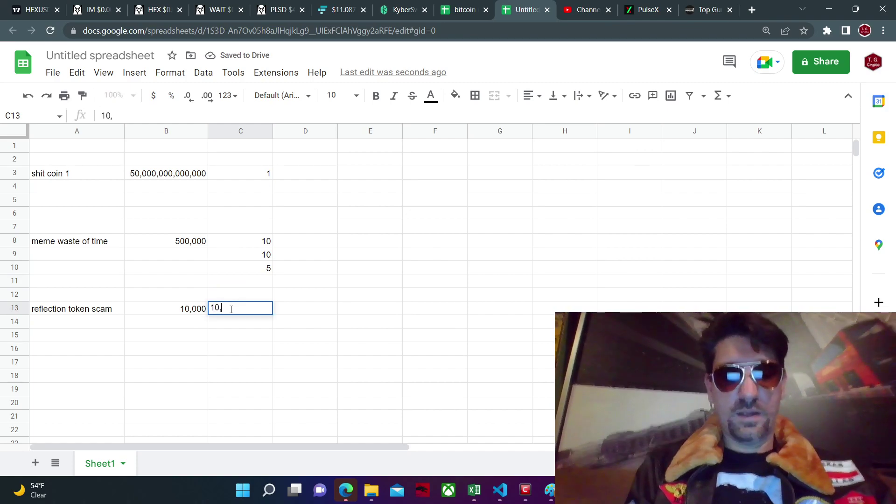
{"action": "type", "text": "000,000"}
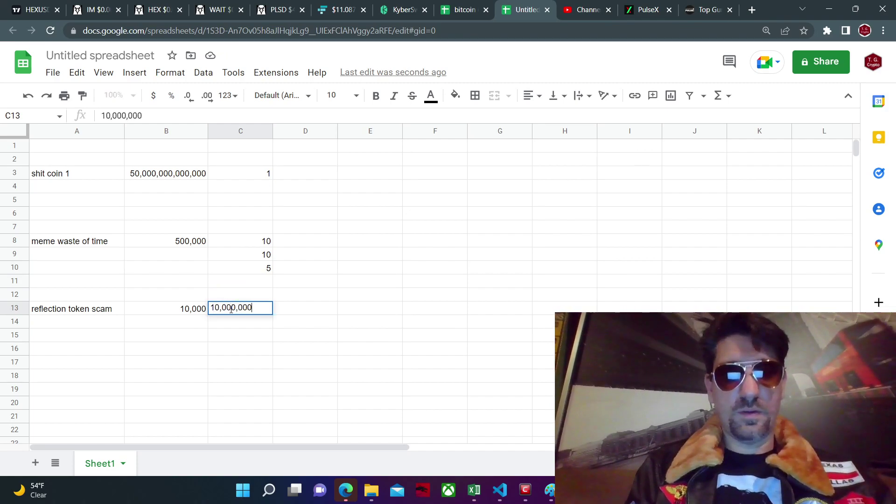
{"action": "key", "text": "Return"}
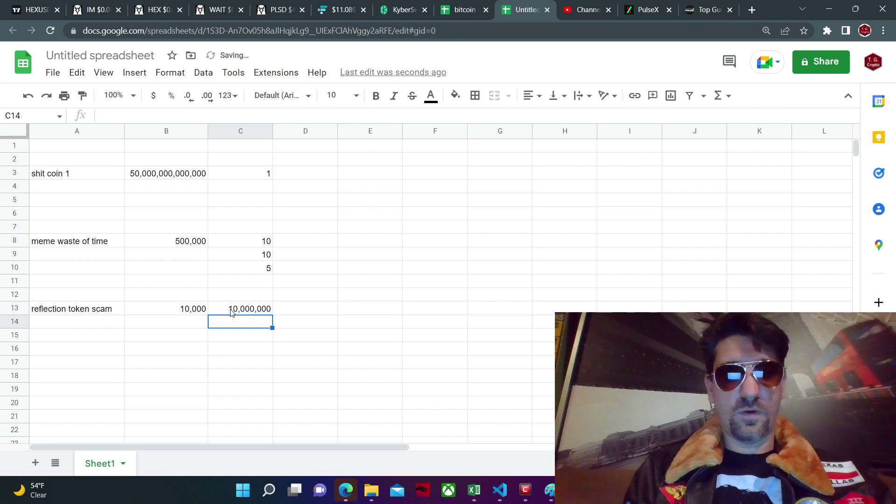
{"action": "type", "text": "1"}
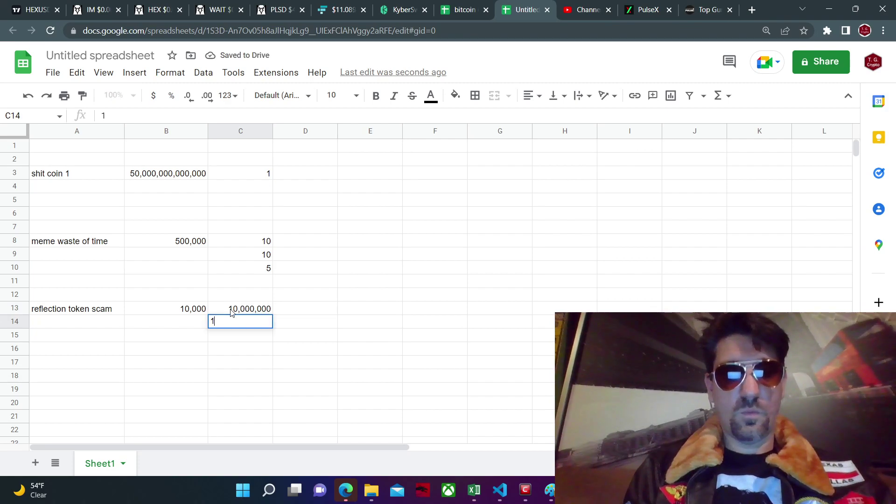
{"action": "key", "text": "Return"}
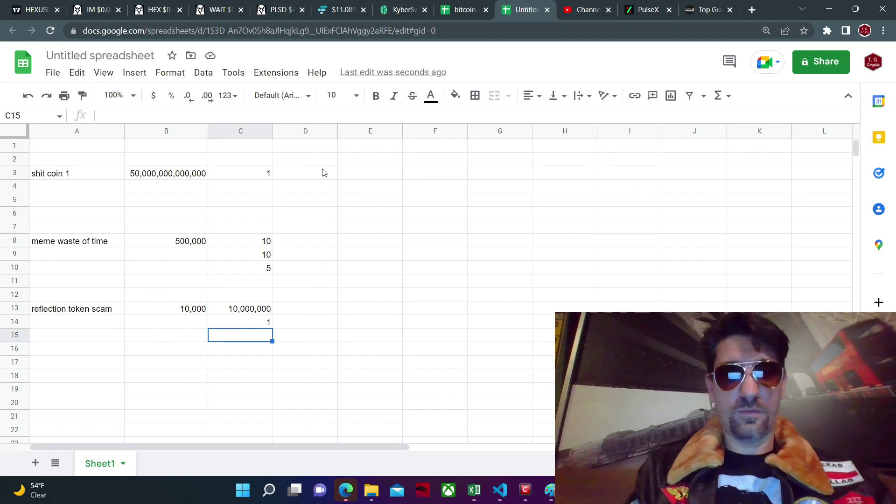
Step: Enter the formula =B3/C3 in E3 and widen column E for the result
{"action": "left_click", "coordinate": [347, 177]}
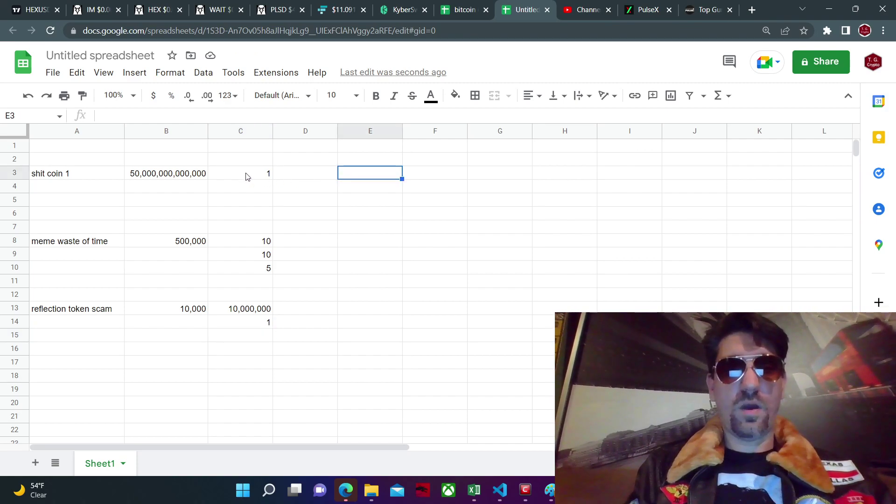
{"action": "left_click", "coordinate": [247, 176]}
{"action": "left_click", "coordinate": [351, 176]}
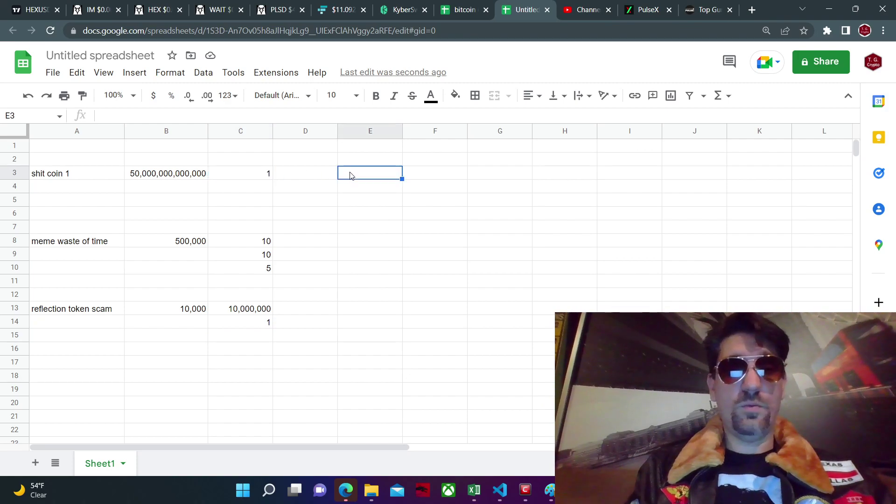
{"action": "type", "text": "="}
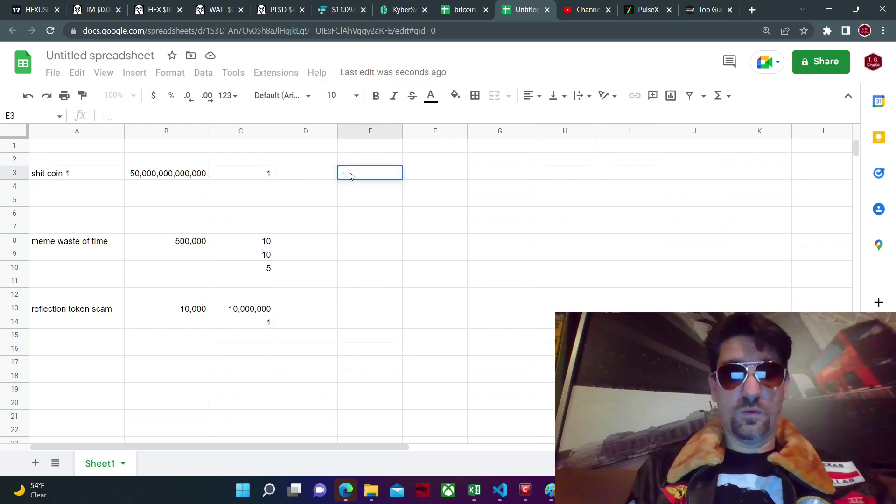
{"action": "left_click", "coordinate": [181, 173]}
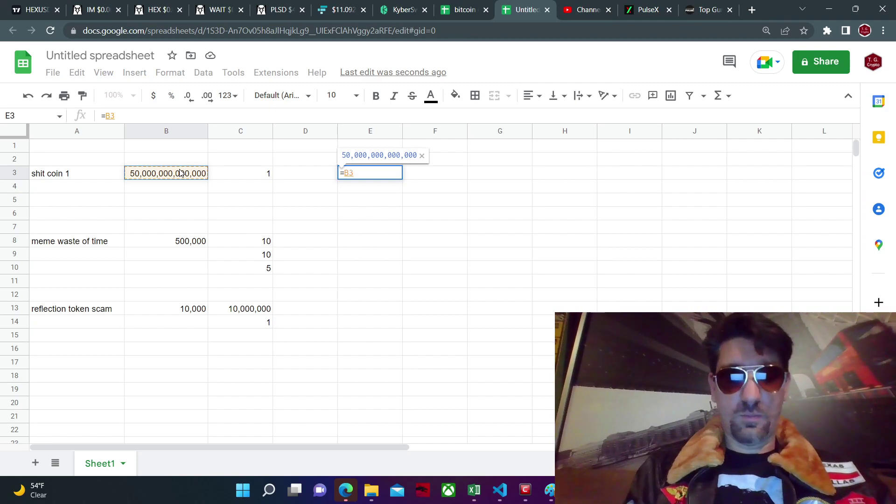
{"action": "type", "text": "/"}
{"action": "left_click", "coordinate": [247, 176]}
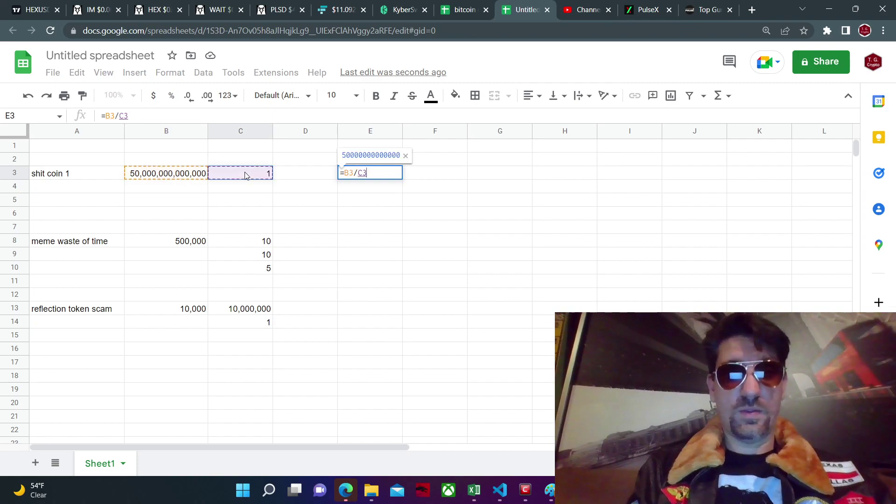
{"action": "key", "text": "Return"}
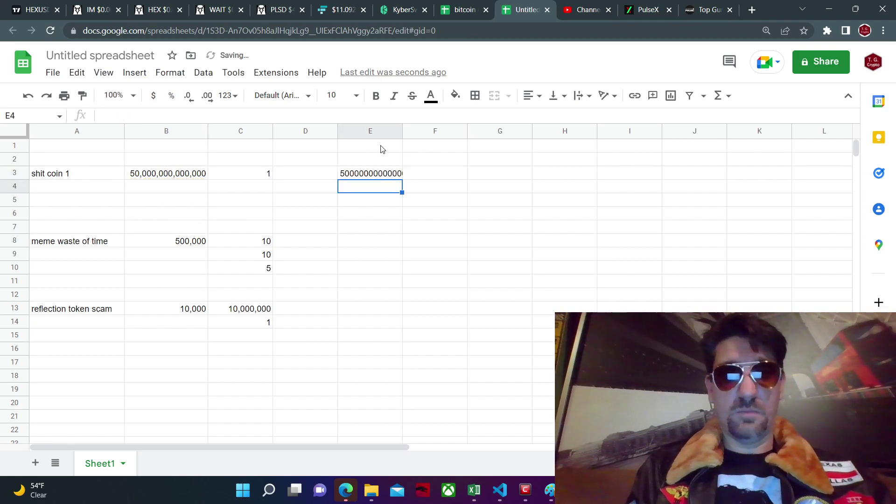
{"action": "left_click_drag", "start_coordinate": [400, 132], "coordinate": [414, 132]}
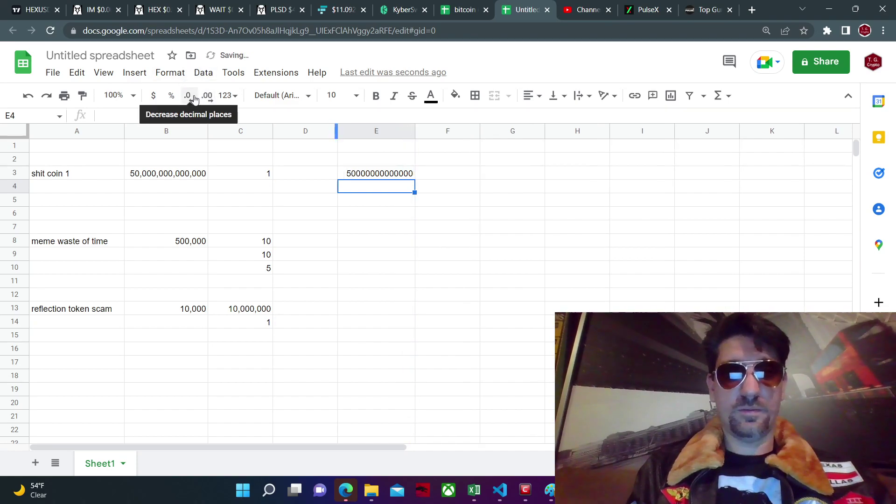
Step: Apply Number format so E3 shows 50,000,000,000,000.00, widening column E to fit
{"action": "left_click", "coordinate": [226, 95]}
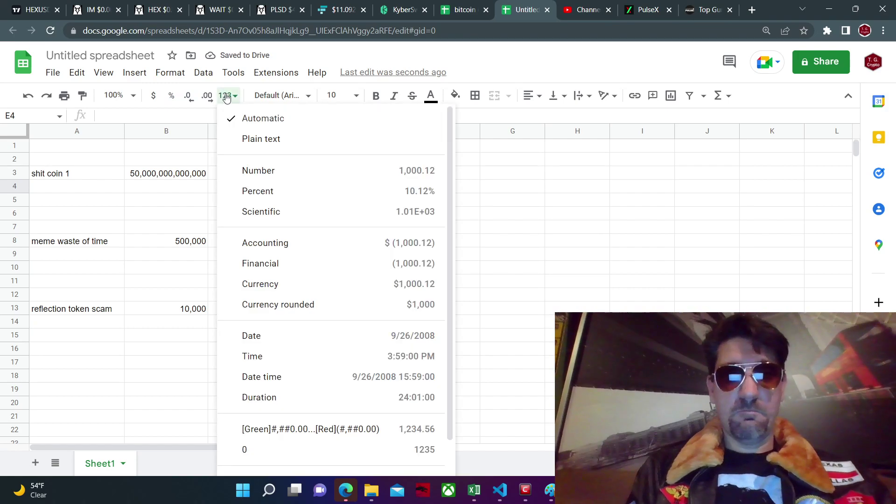
{"action": "left_click", "coordinate": [252, 170]}
{"action": "left_click", "coordinate": [228, 96]}
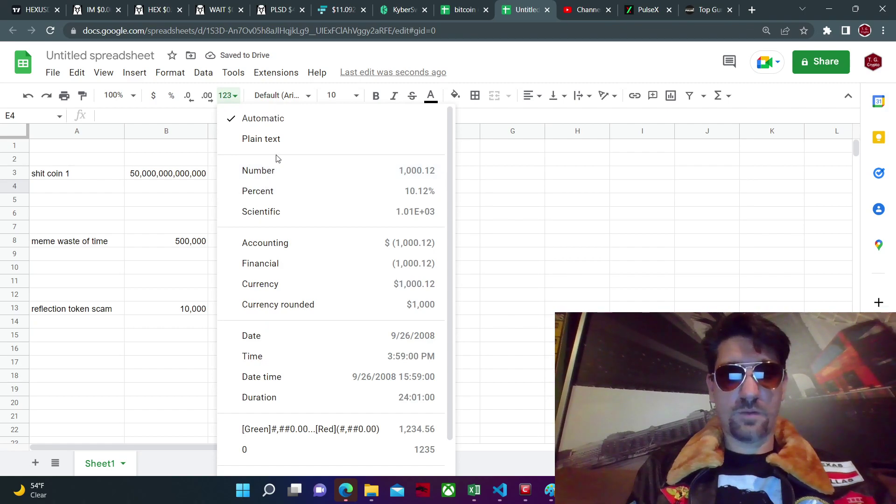
{"action": "left_click", "coordinate": [276, 169]}
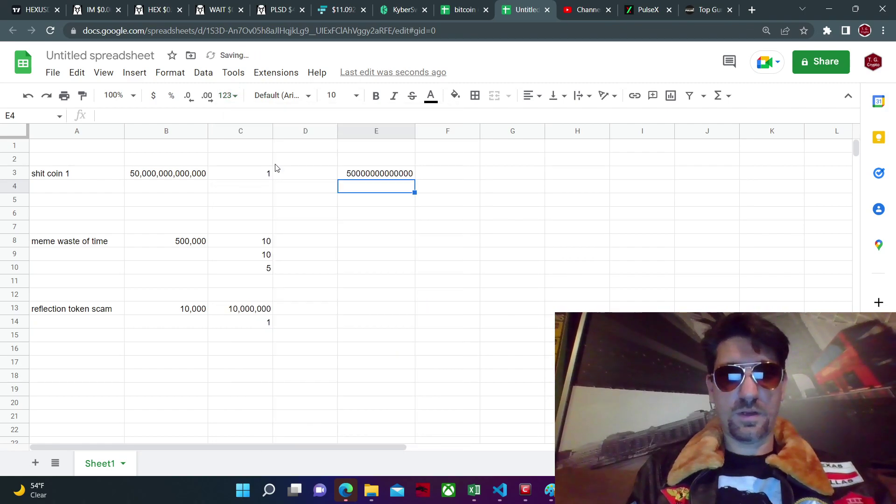
{"action": "left_click", "coordinate": [368, 161]}
{"action": "left_click", "coordinate": [365, 172]}
{"action": "left_click", "coordinate": [227, 95]}
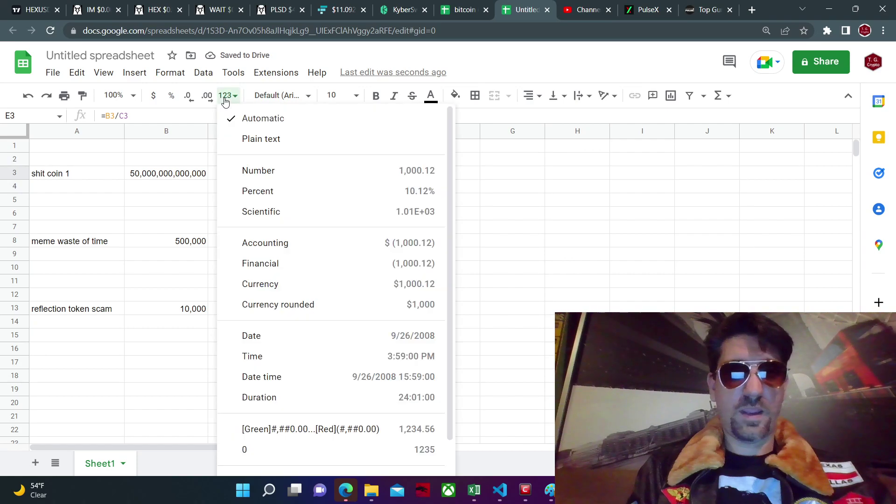
{"action": "left_click", "coordinate": [263, 171]}
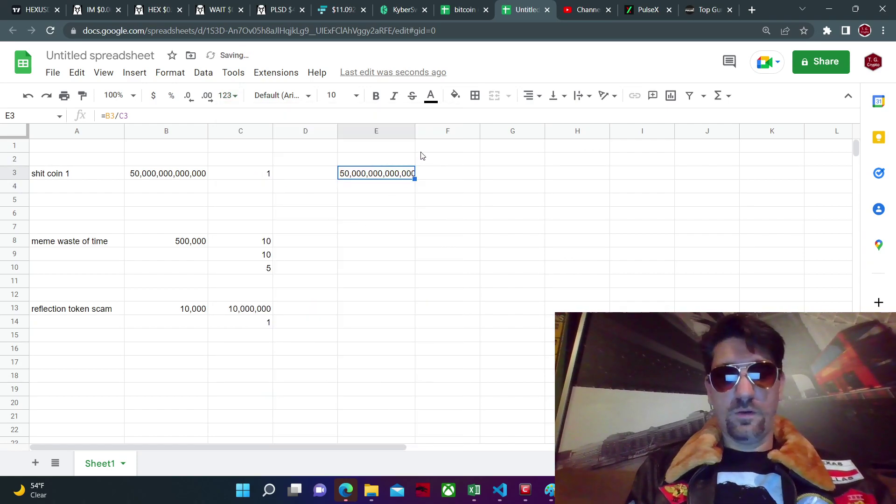
{"action": "left_click_drag", "start_coordinate": [416, 131], "coordinate": [427, 131]}
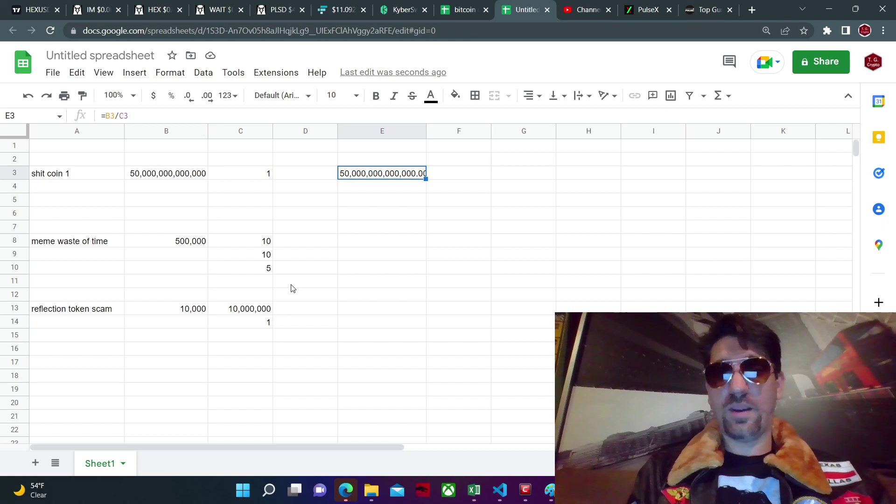
Step: Enter =B8/25*C8 in E8, giving 200000 for meme waste of time
{"action": "left_click", "coordinate": [359, 247]}
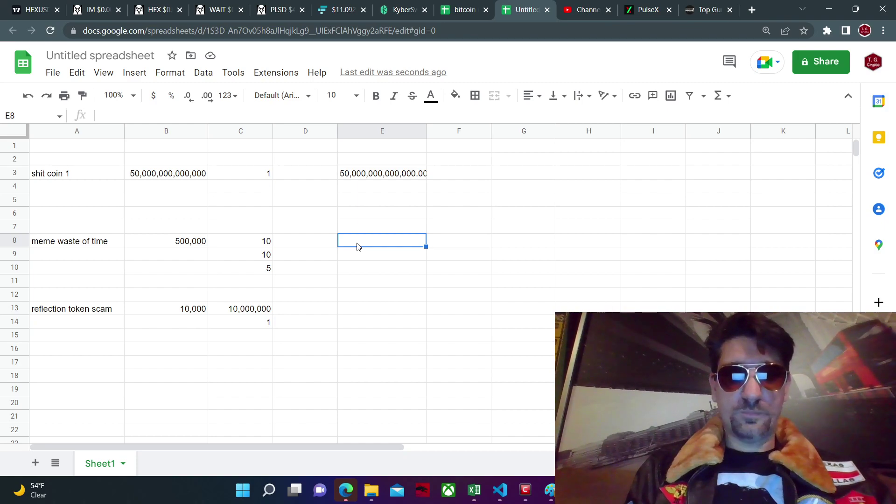
{"action": "type", "text": "="}
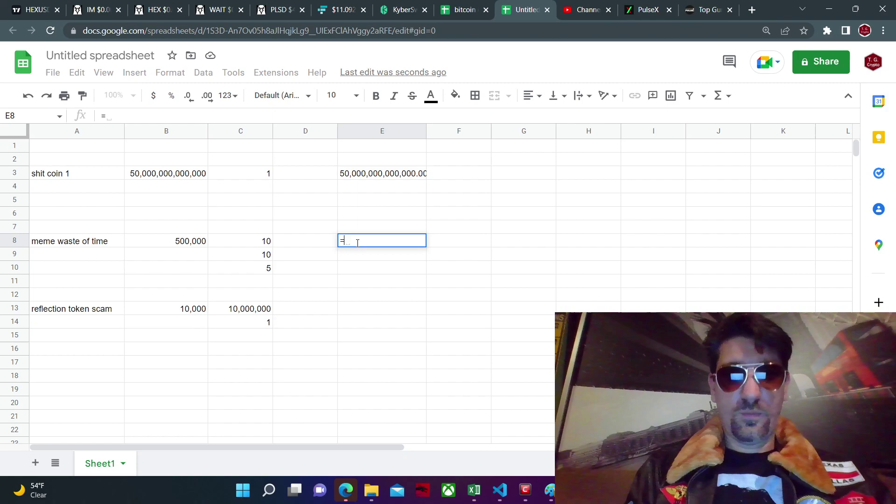
{"action": "left_click", "coordinate": [180, 246]}
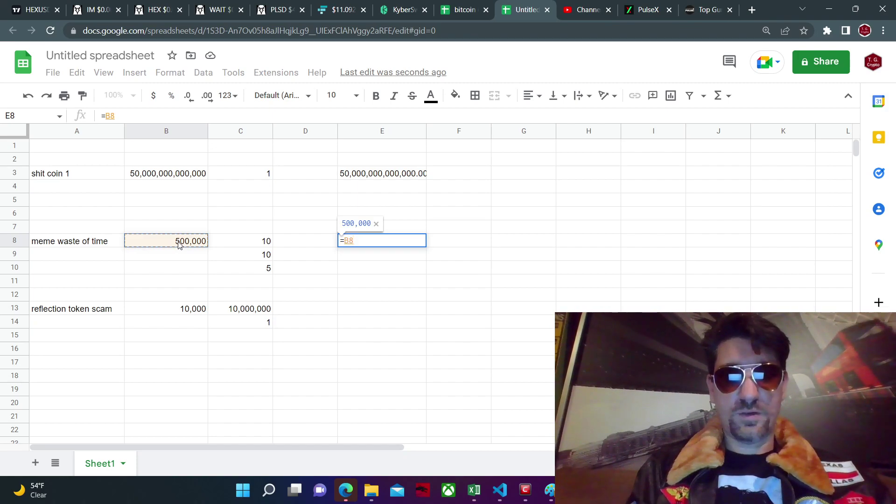
{"action": "type", "text": "/"}
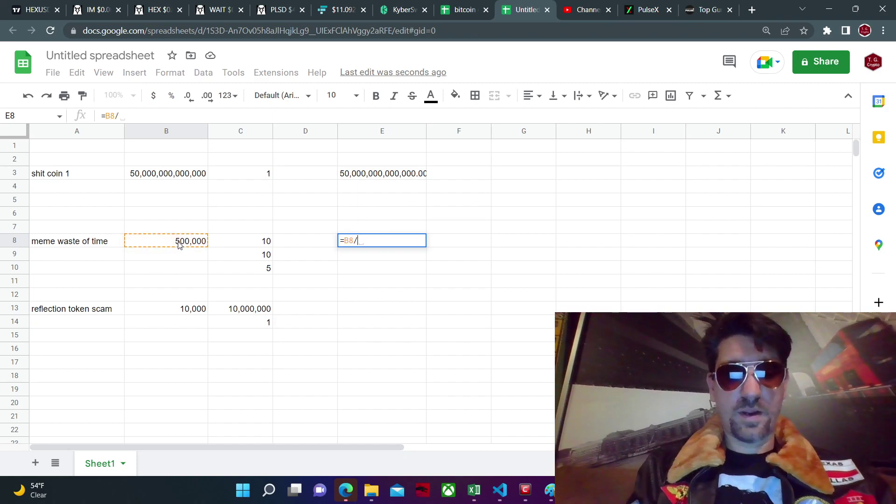
{"action": "type", "text": "25"}
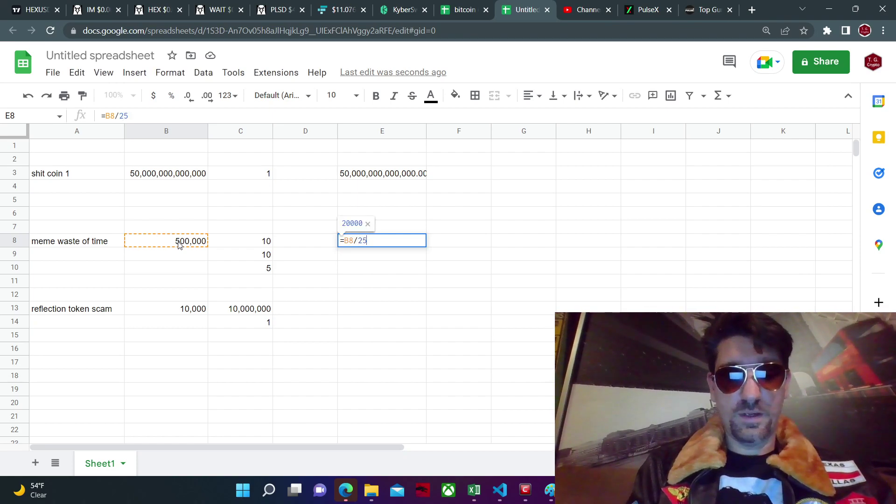
{"action": "type", "text": "*"}
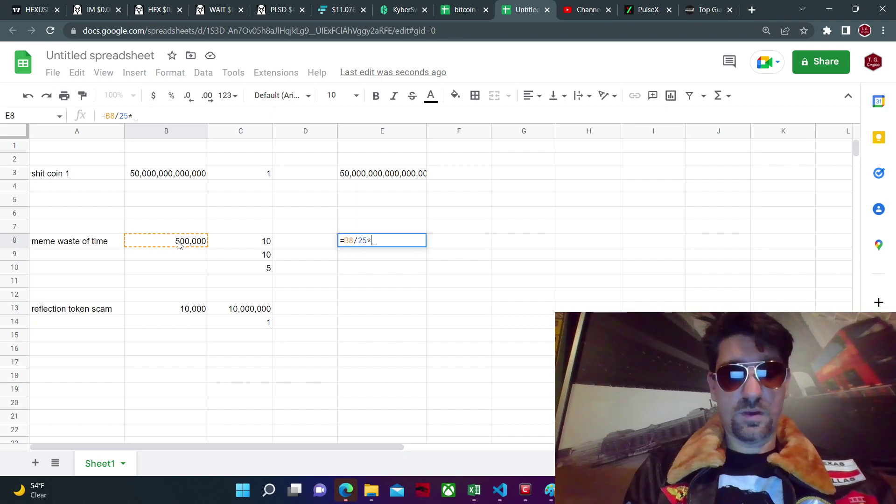
{"action": "type", "text": "1"}
{"action": "key", "text": "BackSpace"}
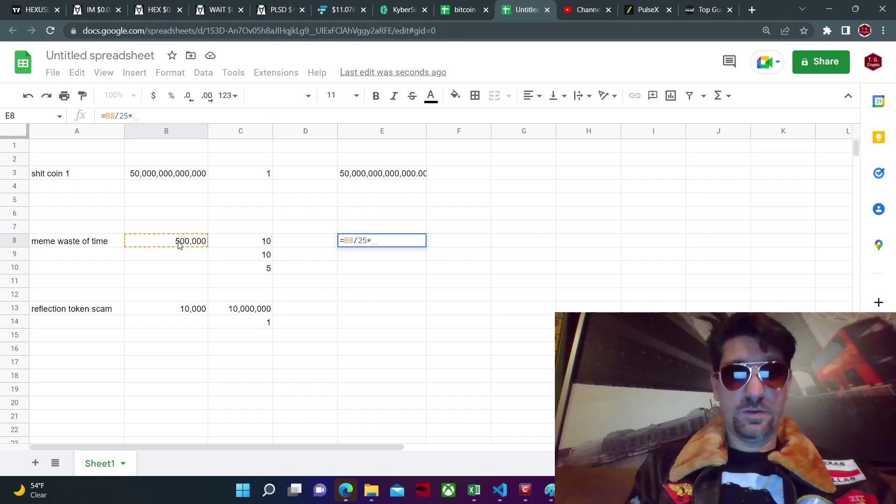
{"action": "left_click", "coordinate": [226, 241]}
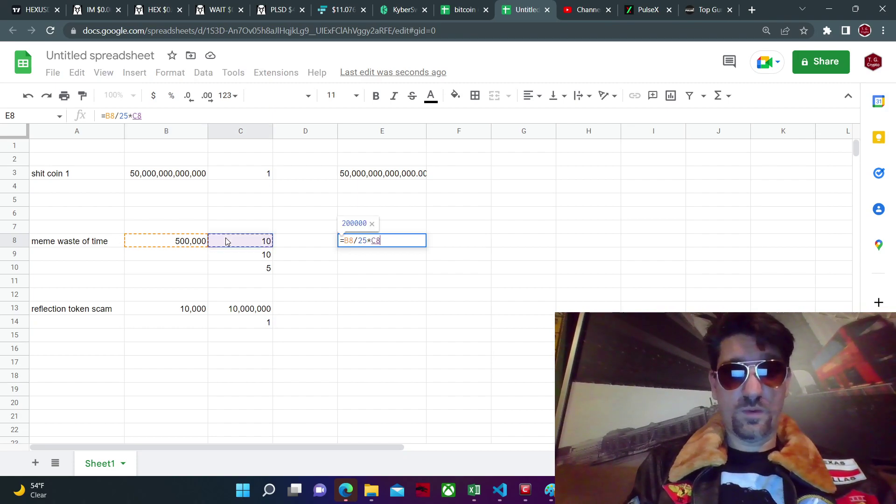
{"action": "key", "text": "Return"}
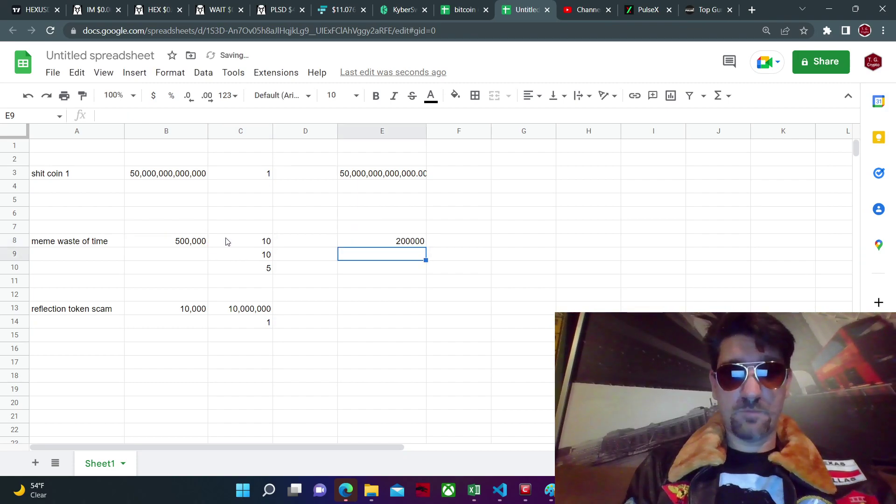
{"action": "left_click", "coordinate": [376, 243]}
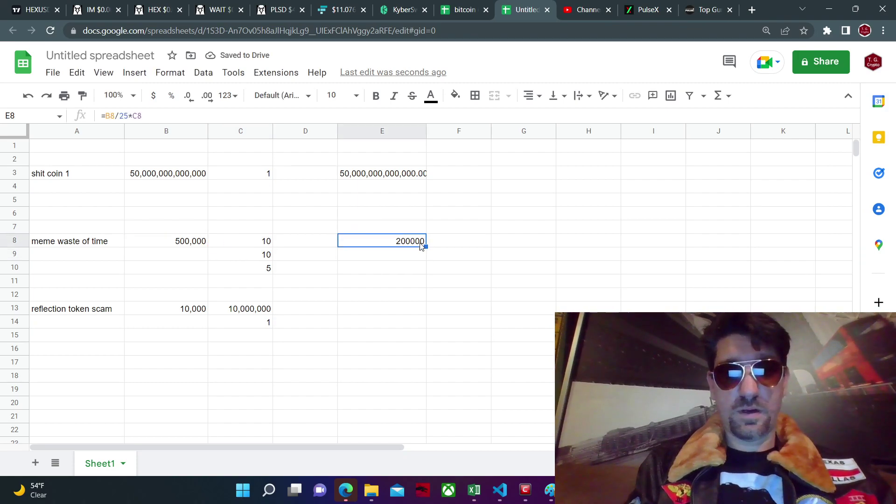
Step: Copy the E8 formula down to E10 and fix E9 to =B8/25*C9
{"action": "left_click_drag", "start_coordinate": [426, 248], "coordinate": [425, 270]}
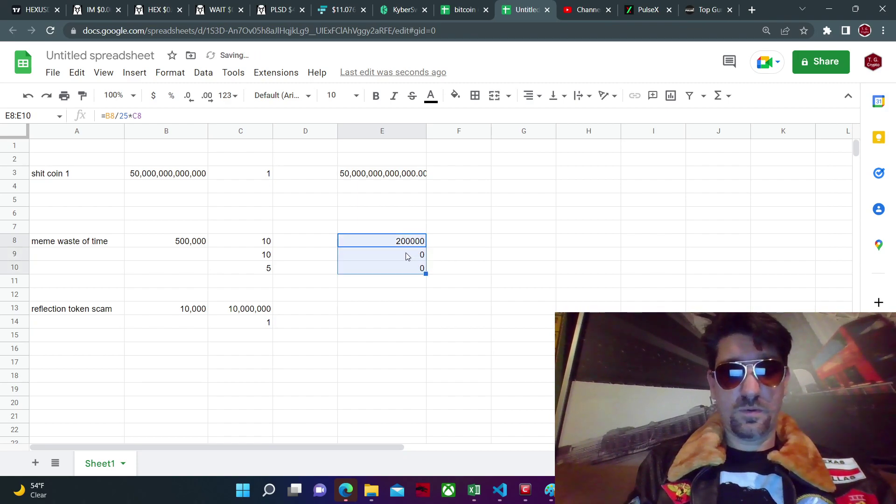
{"action": "left_click", "coordinate": [407, 256]}
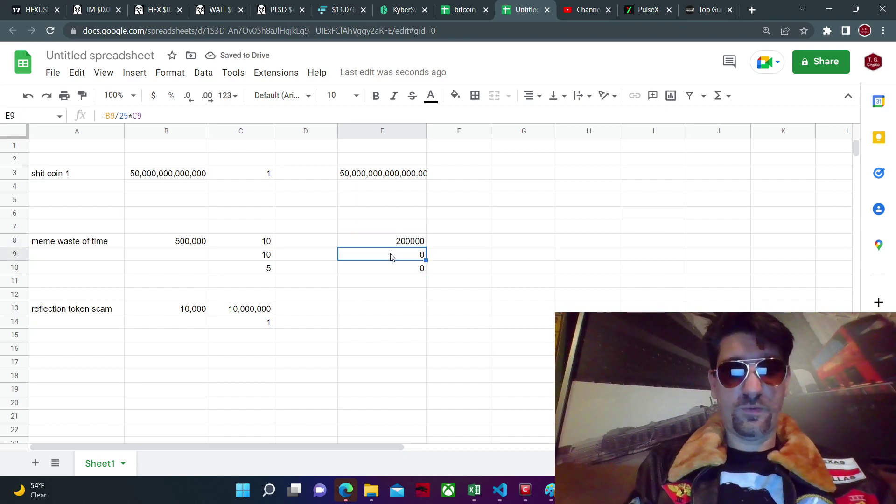
{"action": "left_click", "coordinate": [115, 116]}
{"action": "key", "text": "BackSpace"}
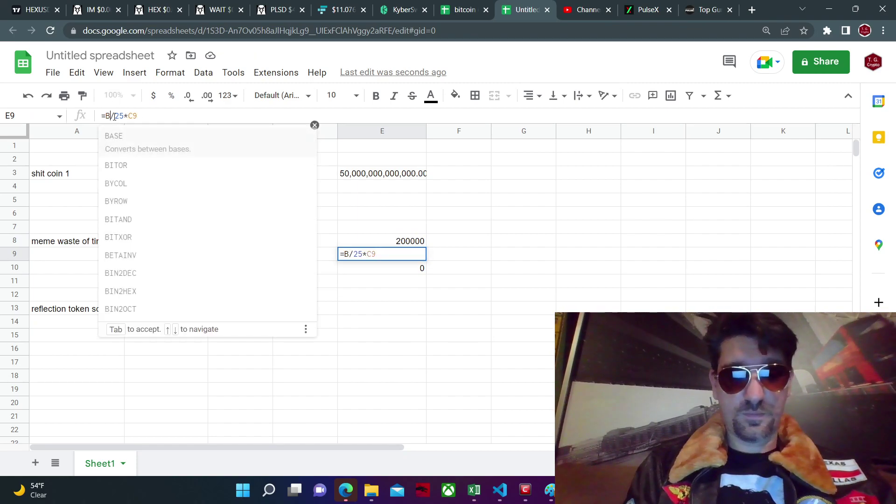
{"action": "type", "text": "8"}
{"action": "key", "text": "Return"}
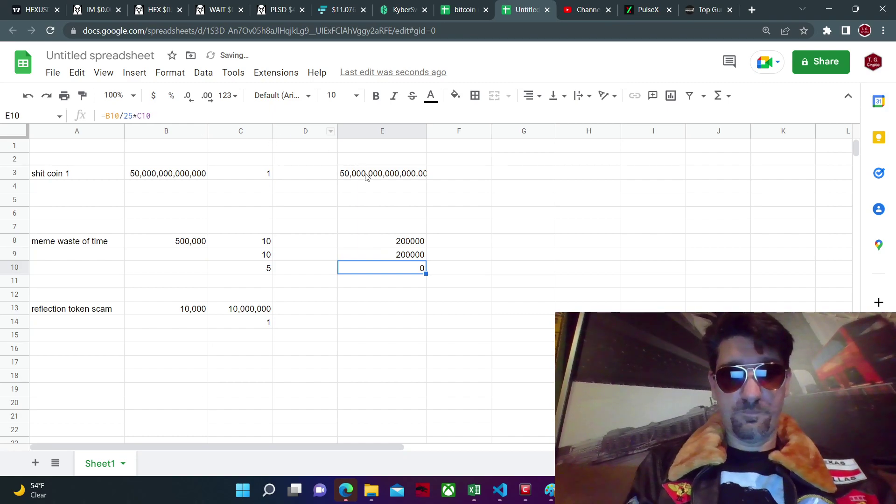
Step: Fix E10 to =B8/25*C10, showing 100000, and check the formulas in E8–E10
{"action": "left_click", "coordinate": [117, 117]}
{"action": "key", "text": "BackSpace"}
{"action": "key", "text": "BackSpace"}
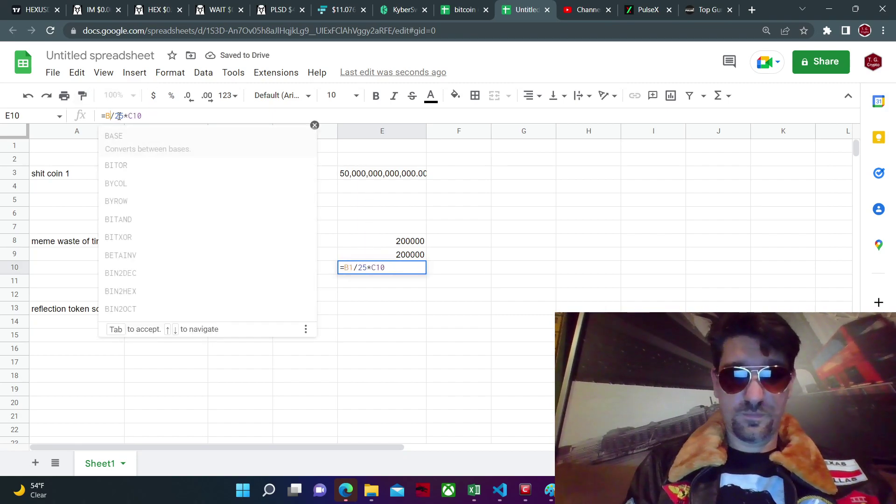
{"action": "type", "text": "8"}
{"action": "key", "text": "Return"}
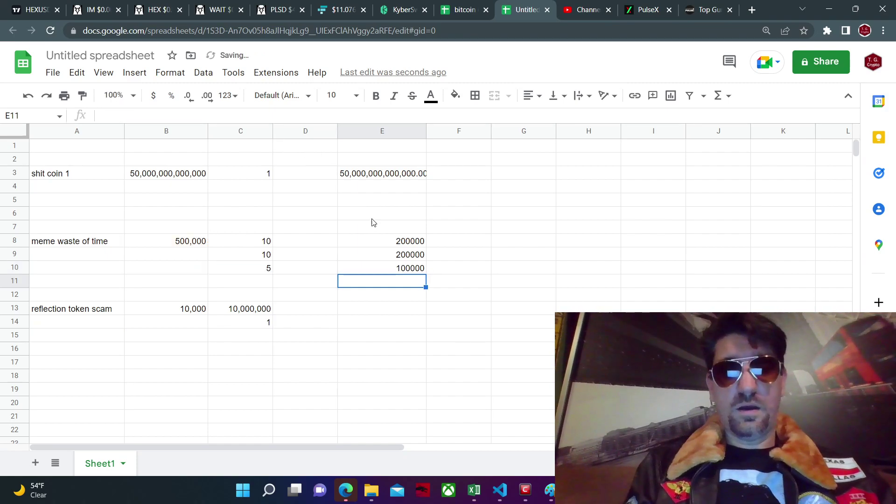
{"action": "left_click", "coordinate": [391, 245]}
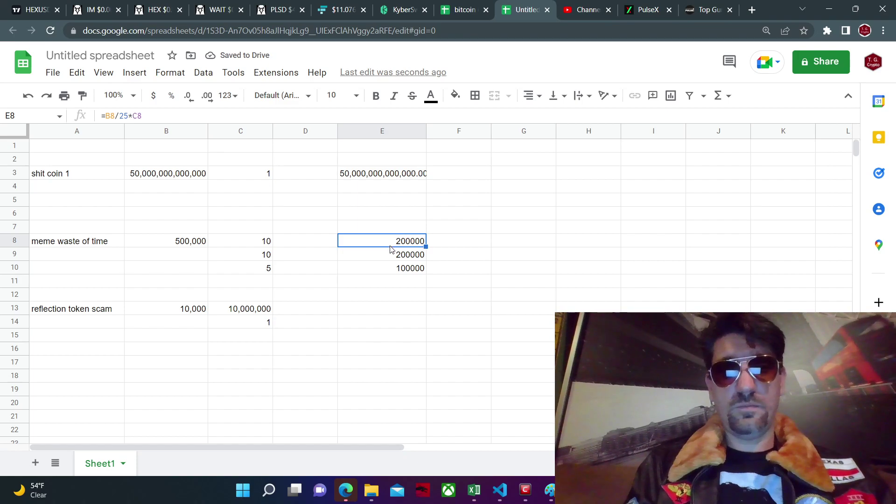
{"action": "left_click", "coordinate": [391, 256]}
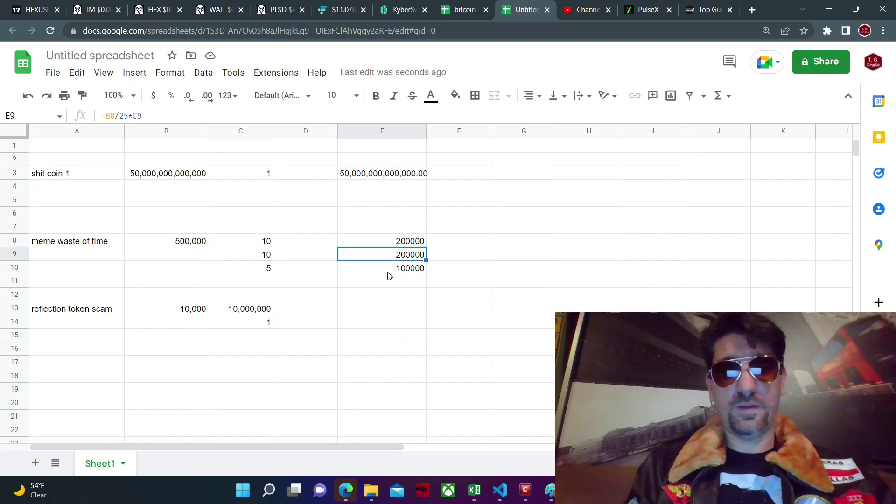
{"action": "left_click", "coordinate": [388, 271]}
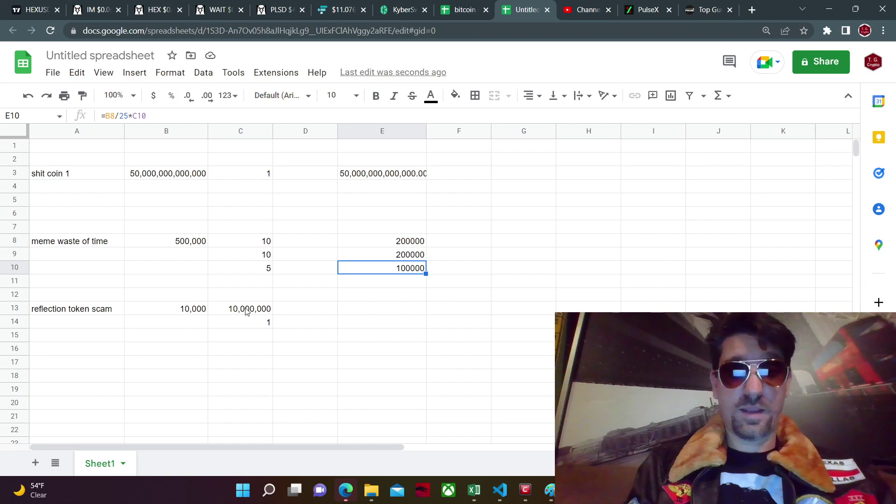
Step: Enter =B13/(C13+C14)*C13 in E13, giving the reflection token reward 9999.999
{"action": "left_click", "coordinate": [357, 310]}
{"action": "type", "text": "="}
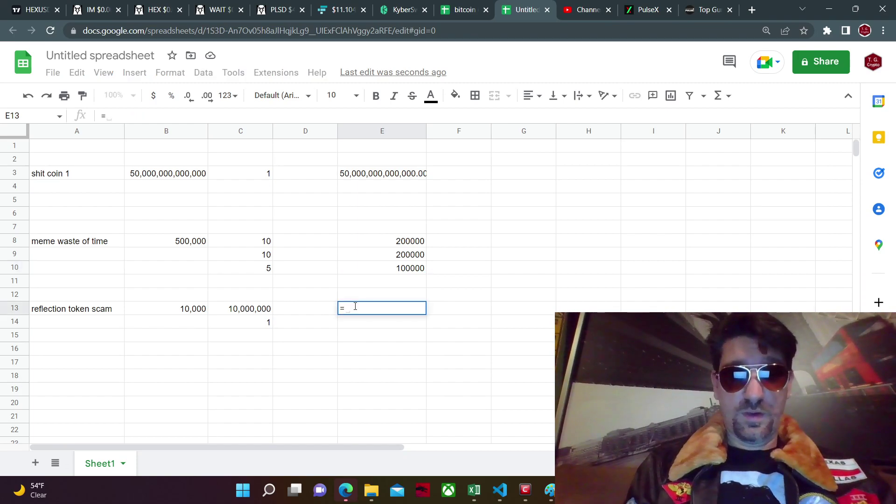
{"action": "left_click", "coordinate": [190, 310]}
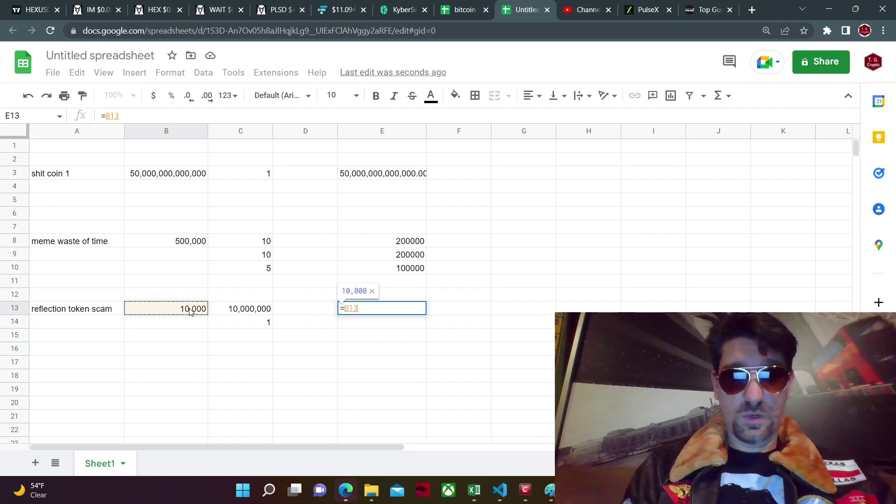
{"action": "type", "text": "/("}
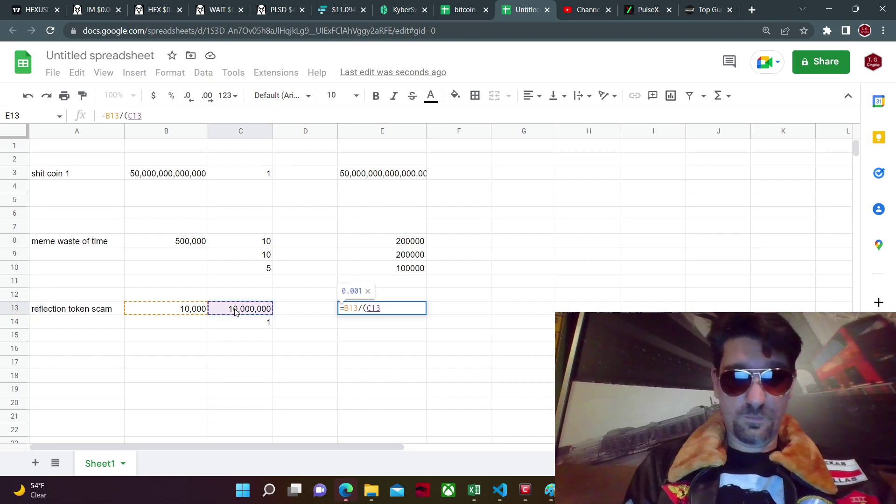
{"action": "type", "text": "+"}
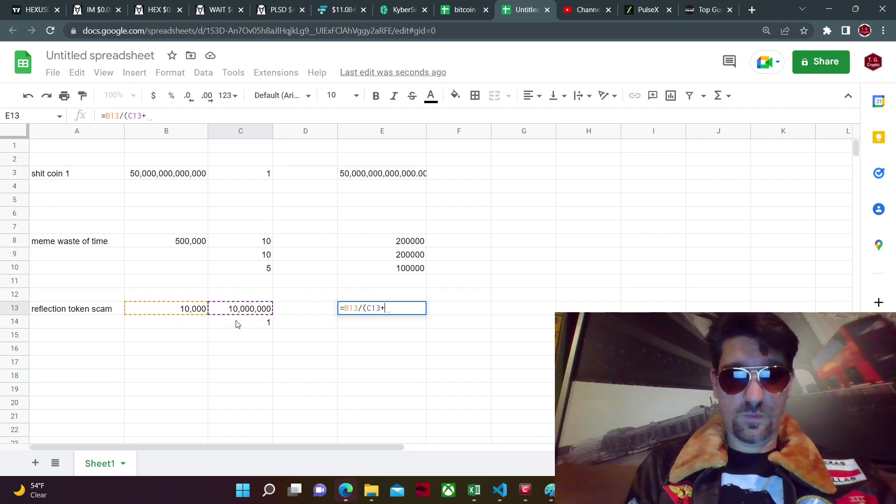
{"action": "left_click", "coordinate": [238, 324]}
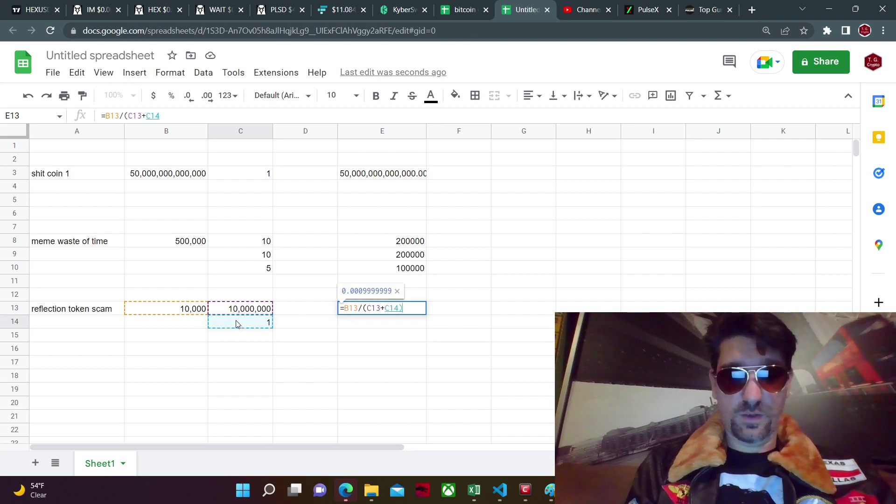
{"action": "type", "text": ")"}
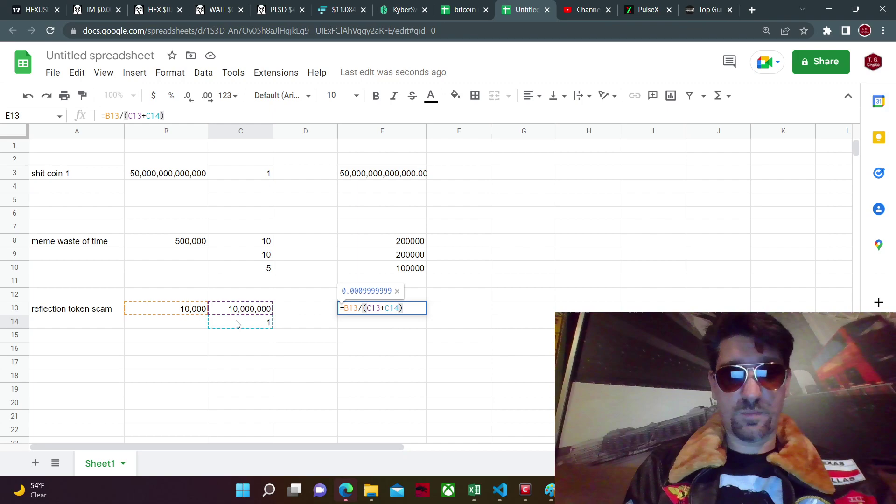
{"action": "type", "text": "*"}
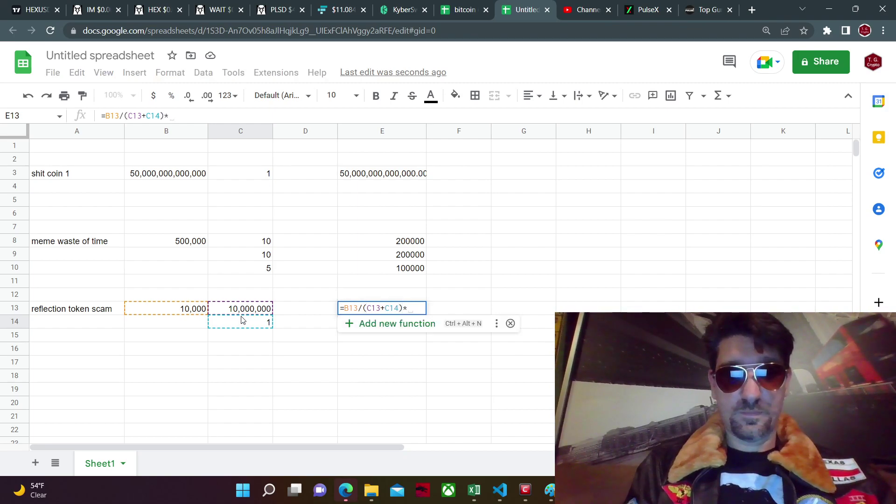
{"action": "left_click", "coordinate": [249, 313]}
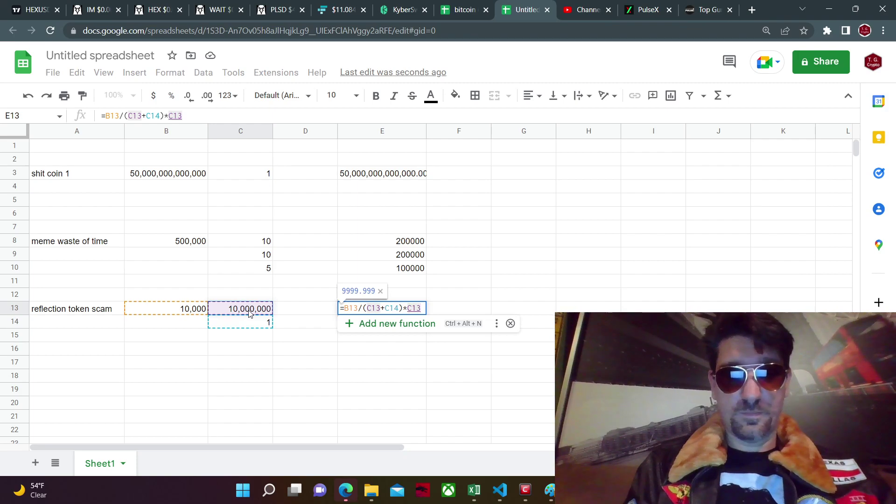
{"action": "key", "text": "Return"}
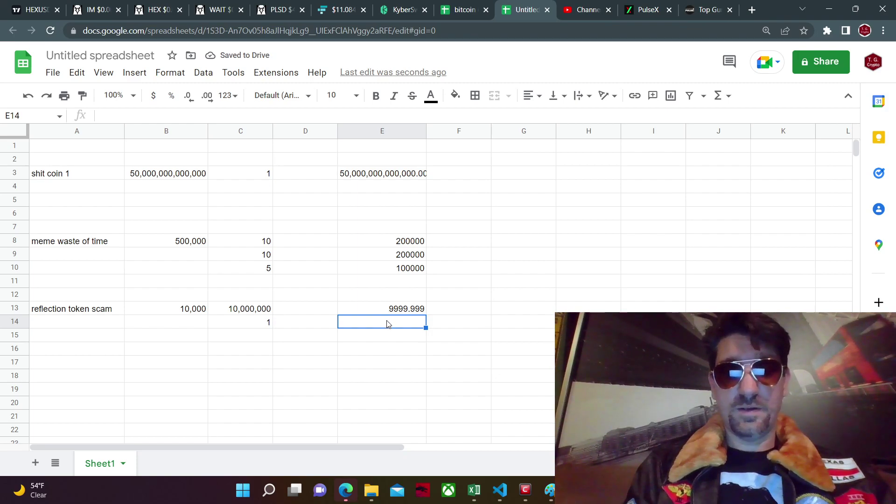
Step: Enter =B13-E13 in E14 for the leftover reflection token reward
{"action": "type", "text": "="}
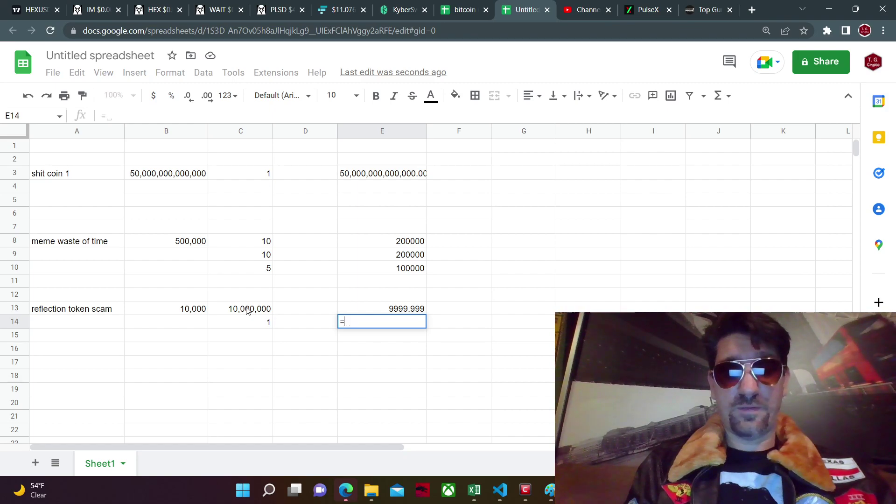
{"action": "left_click", "coordinate": [189, 313]}
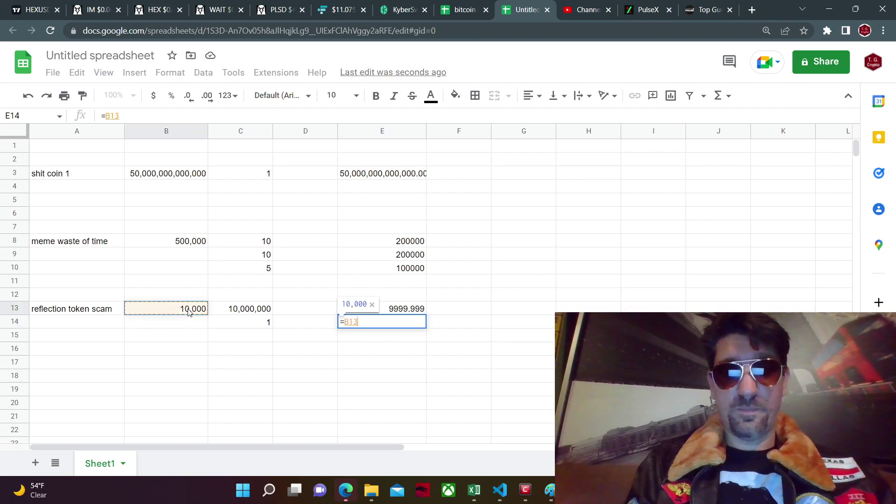
{"action": "type", "text": "-"}
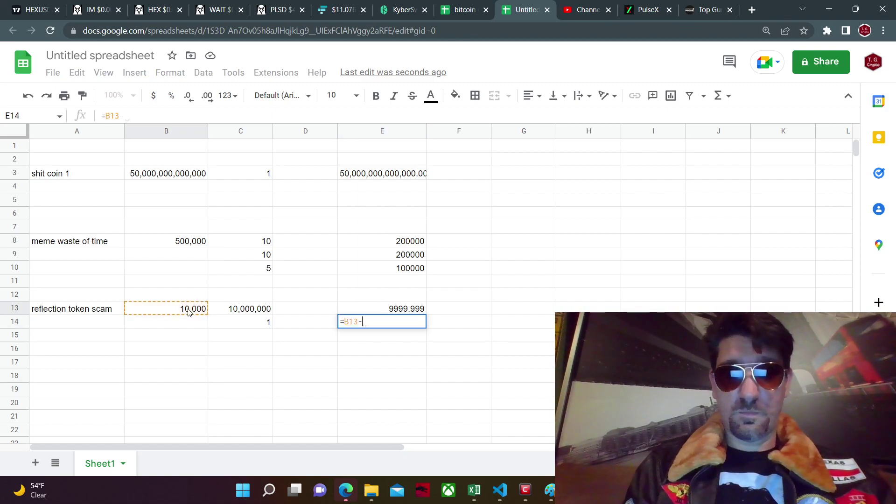
{"action": "left_click", "coordinate": [352, 311]}
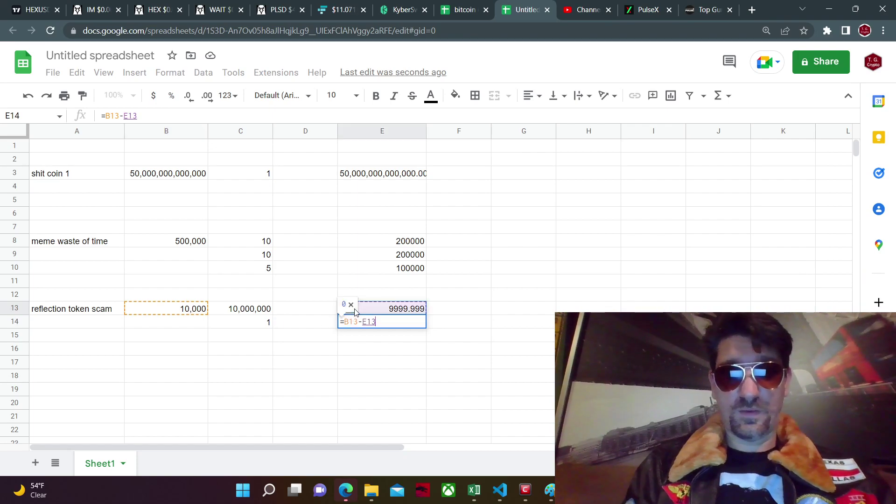
{"action": "key", "text": "Return"}
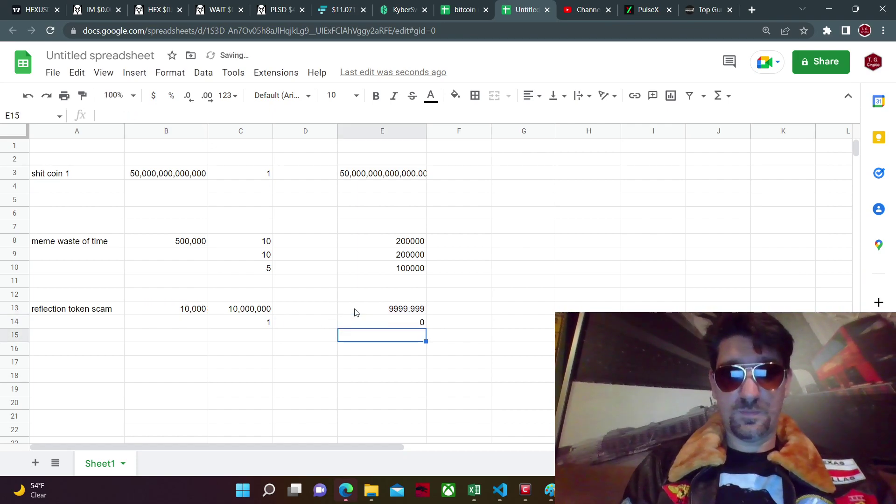
Step: Display E14 with four decimal places, showing 0.0010
{"action": "left_click", "coordinate": [374, 324]}
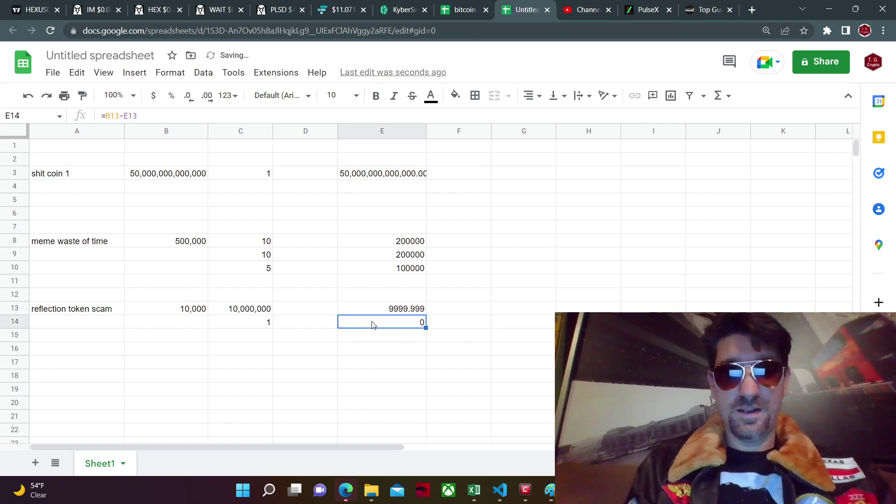
{"action": "left_click", "coordinate": [209, 101]}
{"action": "left_click", "coordinate": [209, 101]}
{"action": "left_click", "coordinate": [208, 101]}
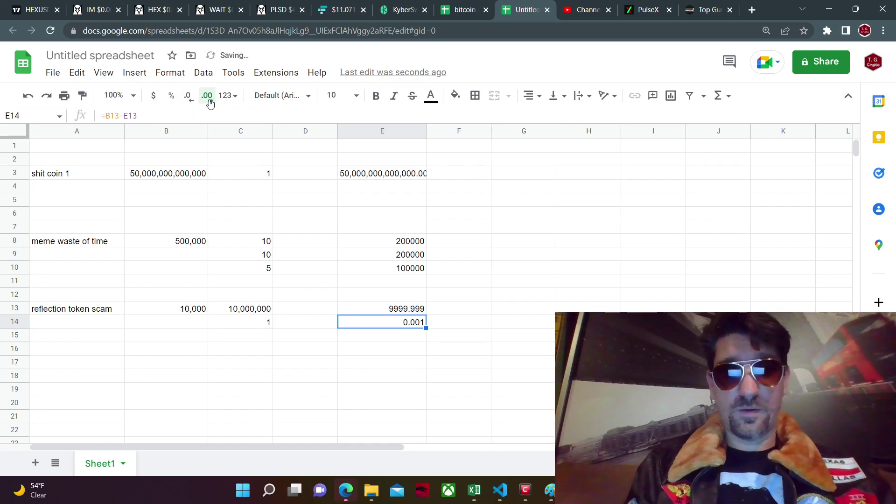
{"action": "left_click", "coordinate": [208, 100]}
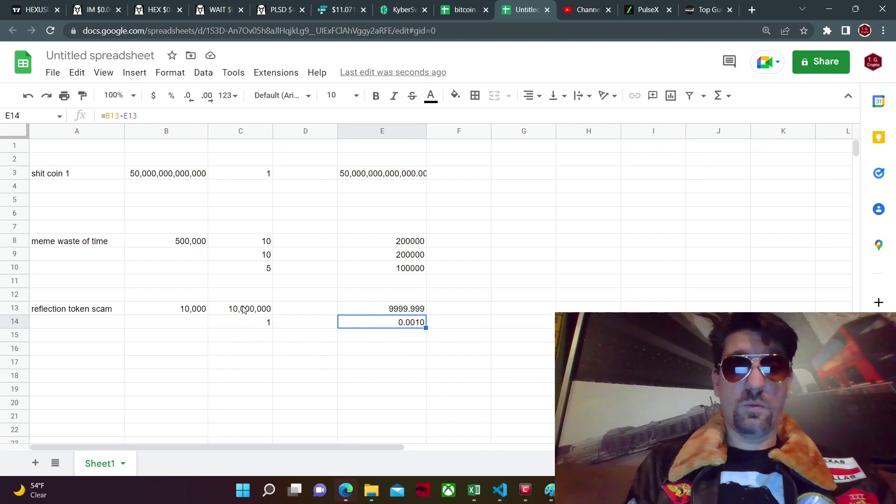
Step: Review the stakes in C14, C8–C10 and C3 and the shit coin 1 label, then return to PulseX pools
{"action": "left_click", "coordinate": [242, 327]}
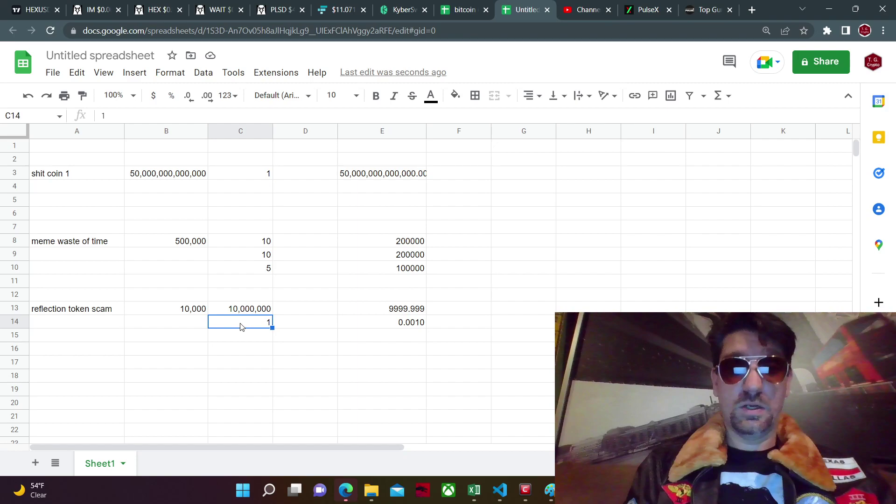
{"action": "left_click", "coordinate": [242, 244]}
{"action": "left_click", "coordinate": [243, 254]}
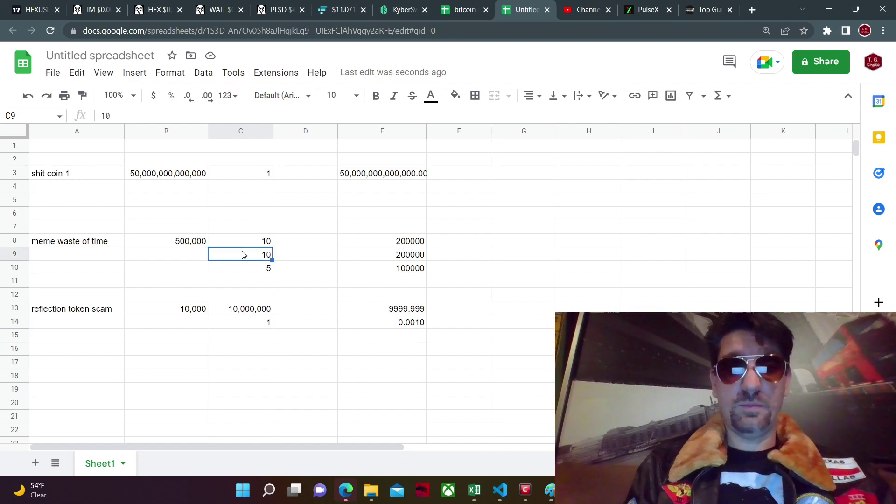
{"action": "left_click", "coordinate": [242, 271]}
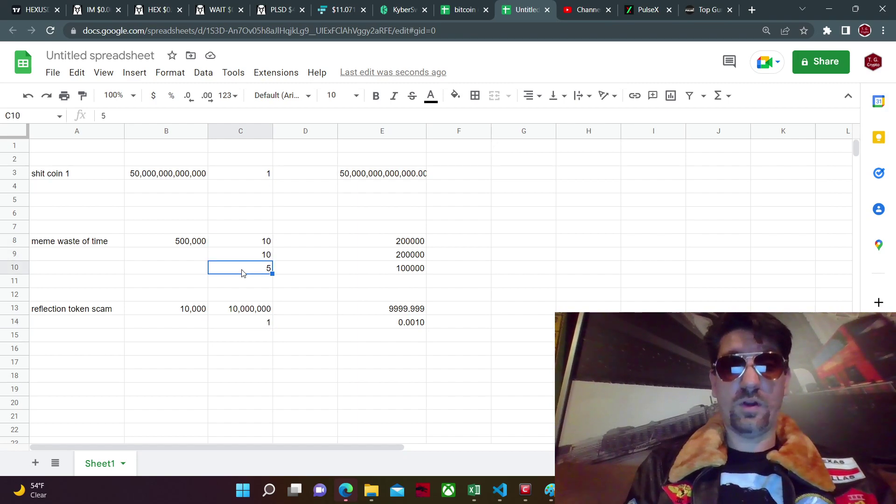
{"action": "left_click", "coordinate": [241, 174]}
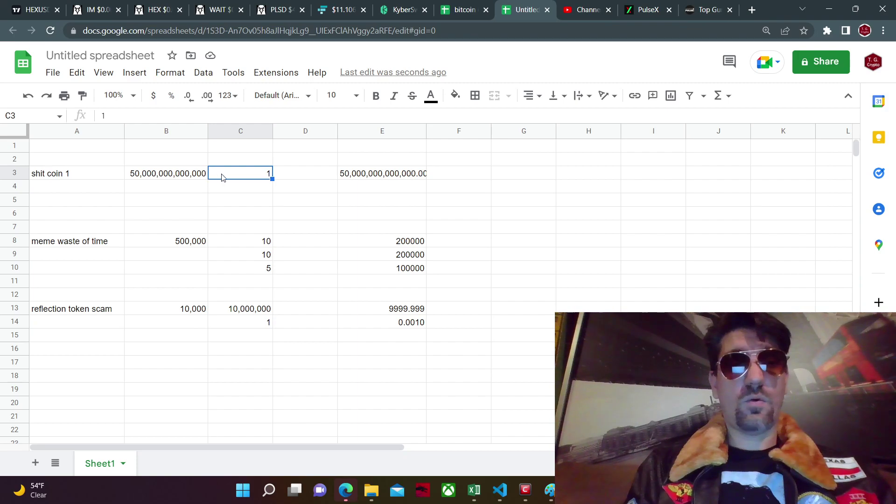
{"action": "left_click", "coordinate": [104, 179]}
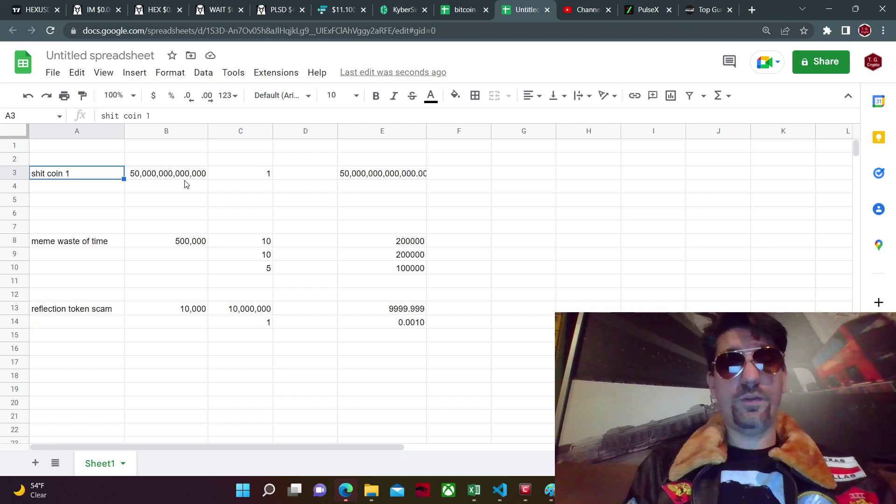
{"action": "left_click", "coordinate": [235, 177]}
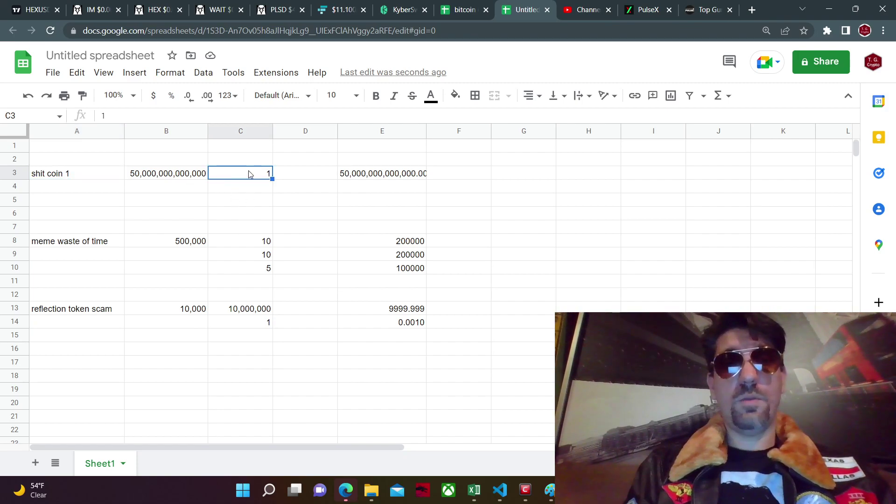
{"action": "left_click", "coordinate": [648, 10]}
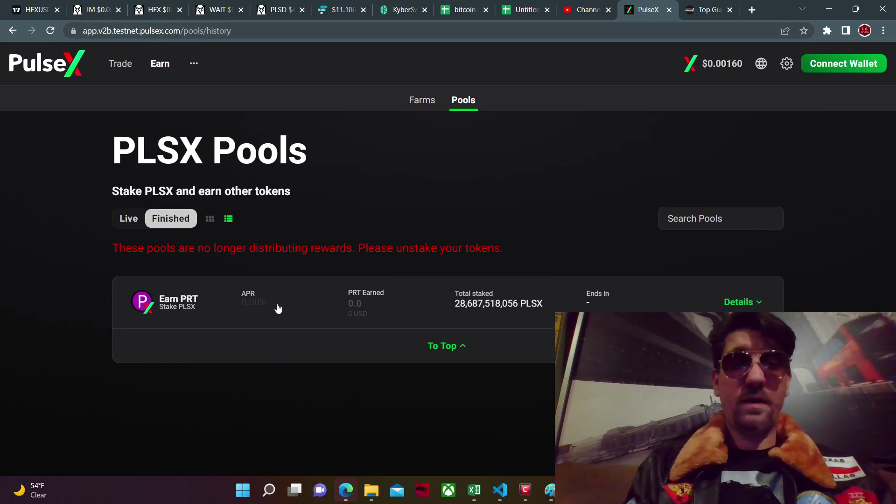
Step: Expand the Earn PRT pool details and open its PLSXLab contract in the explorer
{"action": "left_click", "coordinate": [746, 303]}
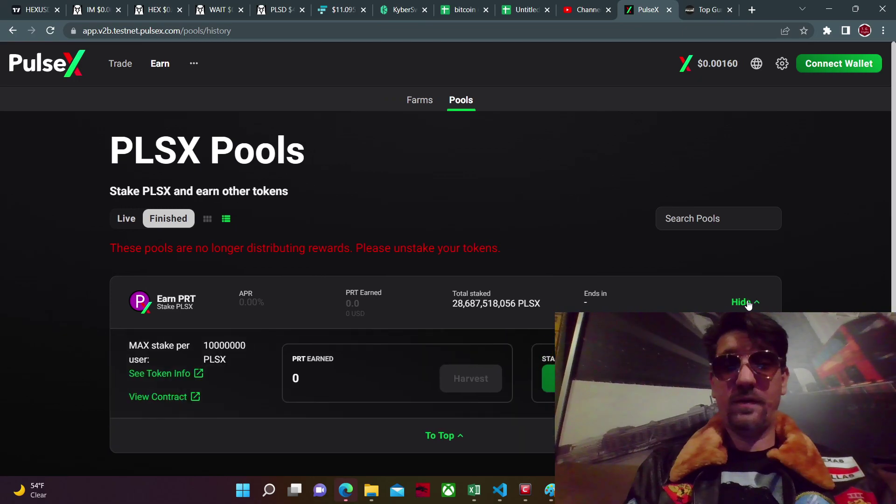
{"action": "left_click", "coordinate": [160, 398]}
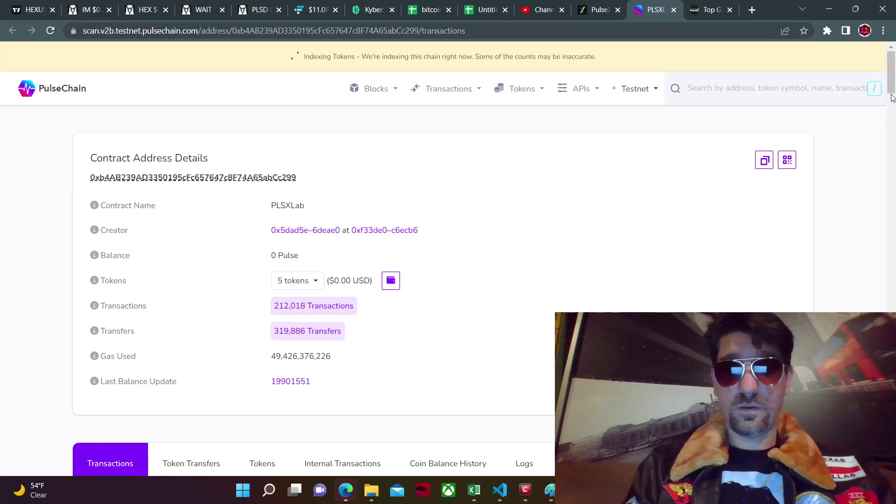
Step: Scroll the PLSXLab contract page, then return to the PulseX finished pools list
{"action": "left_click_drag", "start_coordinate": [893, 90], "coordinate": [731, 8]}
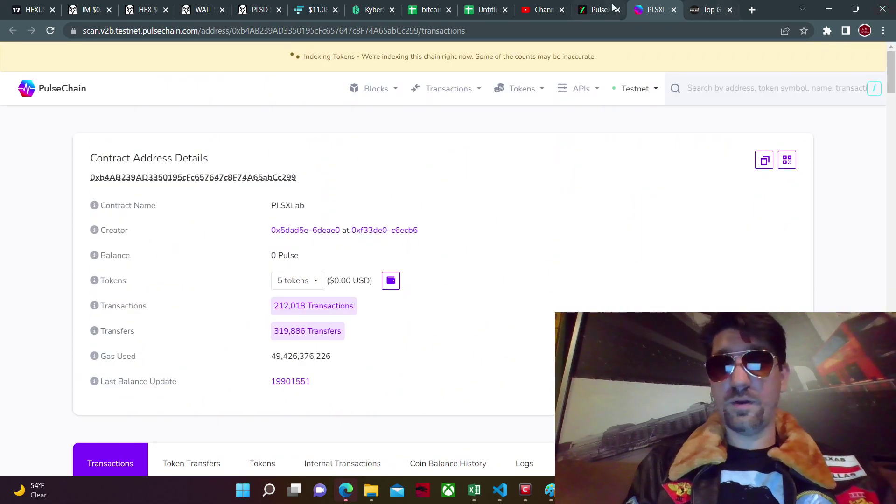
{"action": "left_click", "coordinate": [601, 10]}
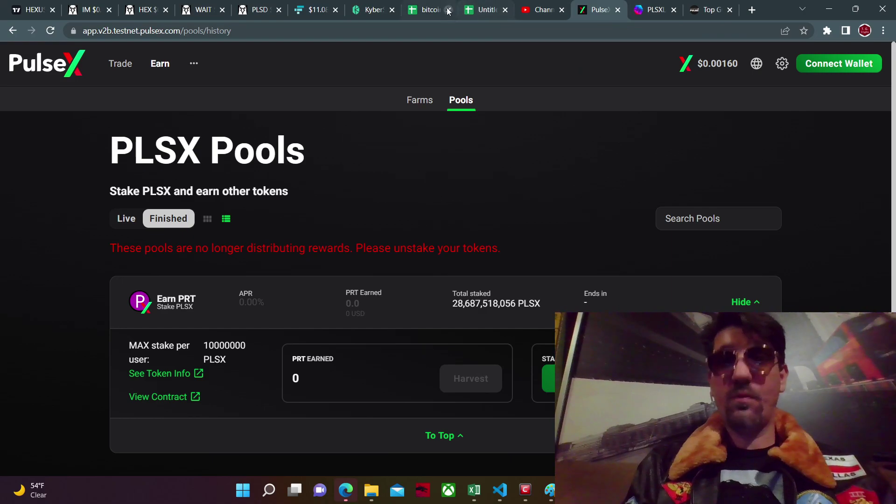
Step: Go back to the token spreadsheet and review C13–C14 and the token names in column A
{"action": "left_click", "coordinate": [485, 11]}
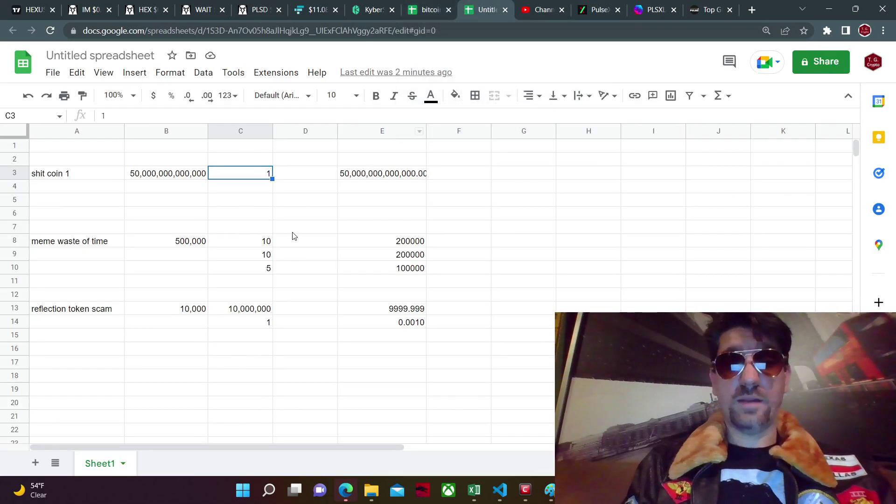
{"action": "left_click", "coordinate": [242, 313]}
{"action": "left_click", "coordinate": [242, 323]}
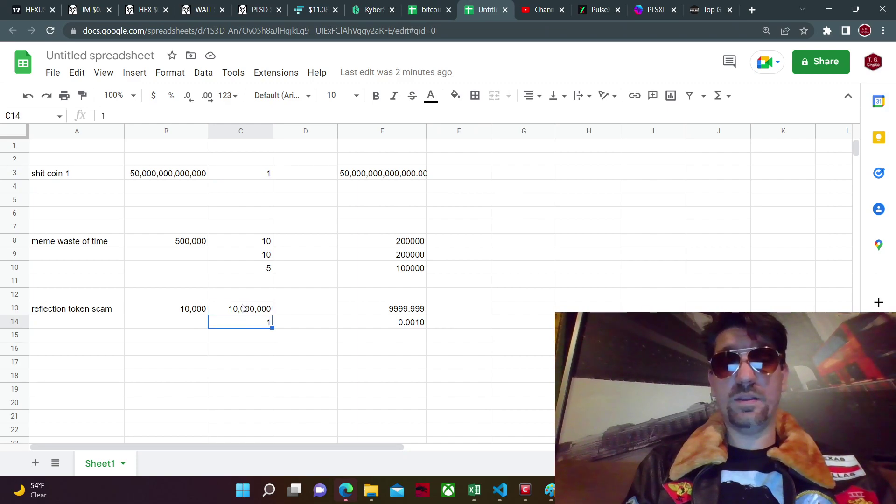
{"action": "left_click", "coordinate": [242, 309]}
{"action": "left_click", "coordinate": [241, 323]}
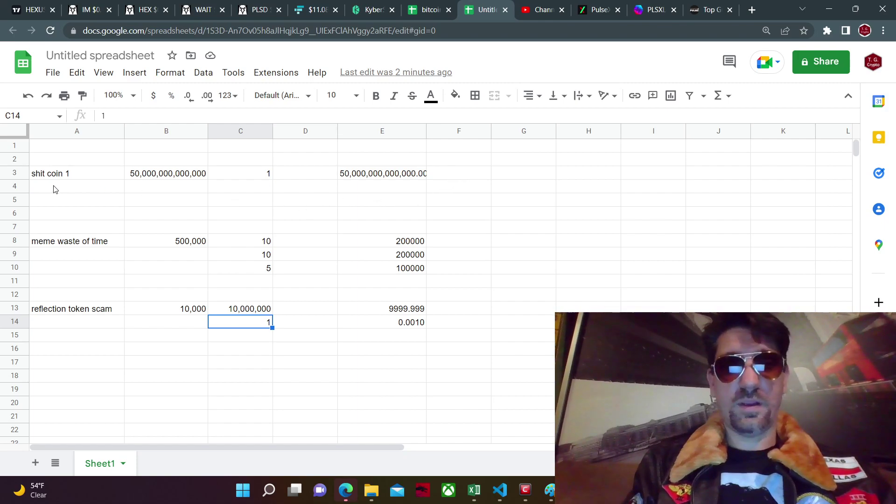
{"action": "left_click", "coordinate": [61, 175]}
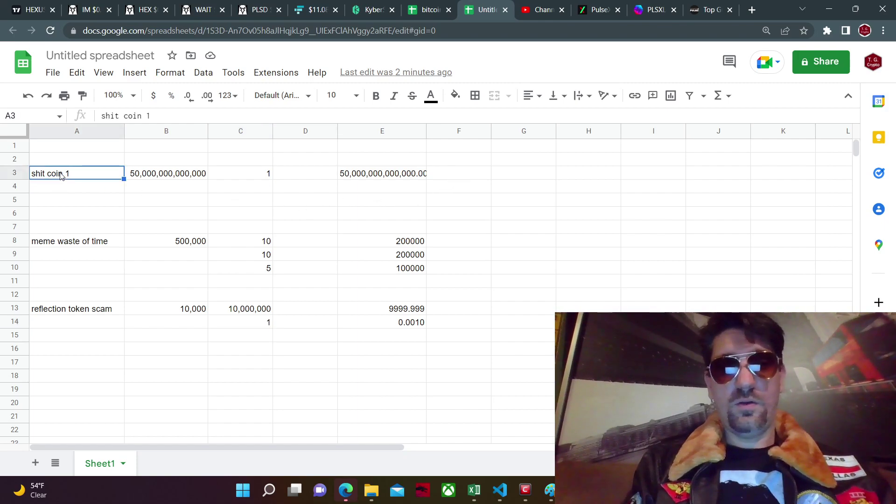
{"action": "left_click", "coordinate": [67, 245]}
{"action": "left_click", "coordinate": [68, 309]}
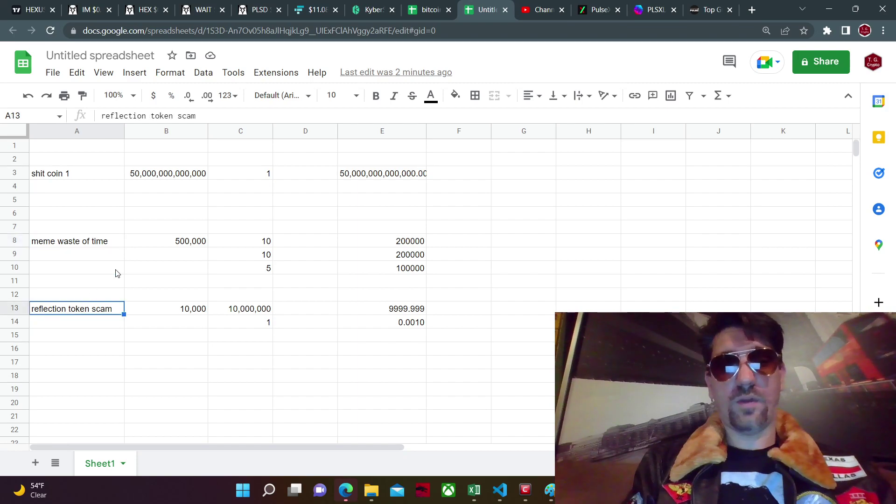
{"action": "left_click", "coordinate": [518, 247]}
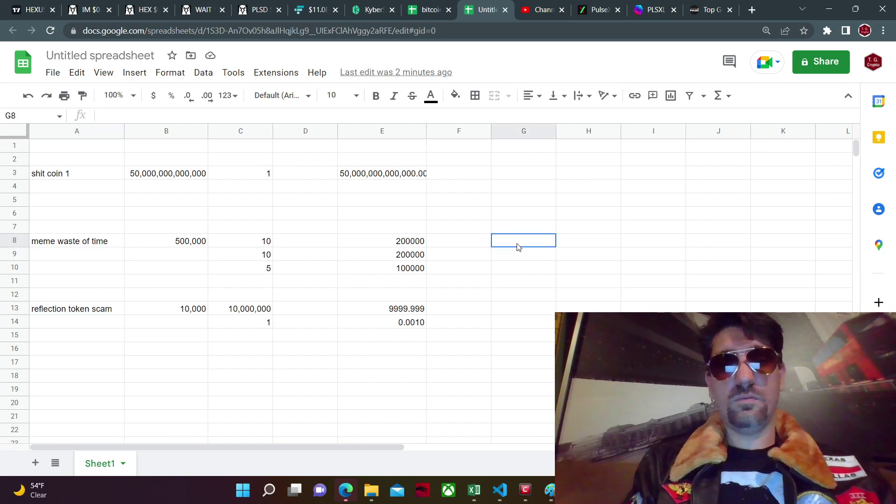
{"action": "type", "text": "1000"}
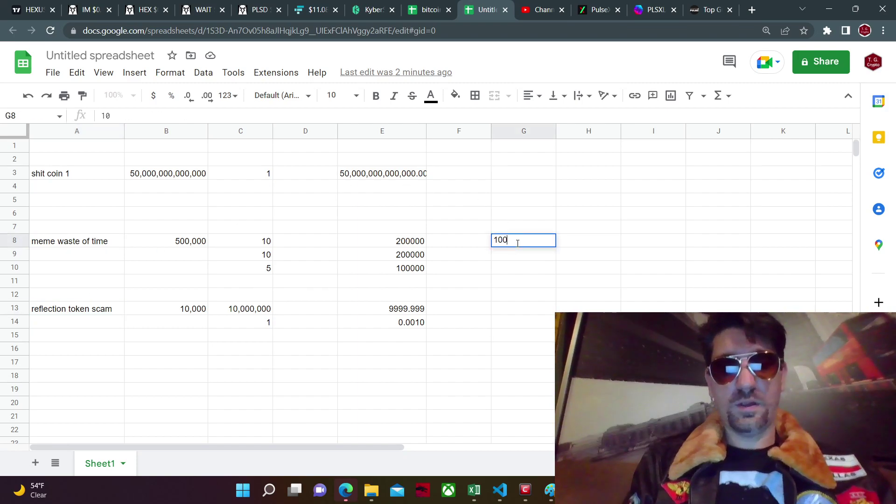
{"action": "left_click", "coordinate": [511, 174]}
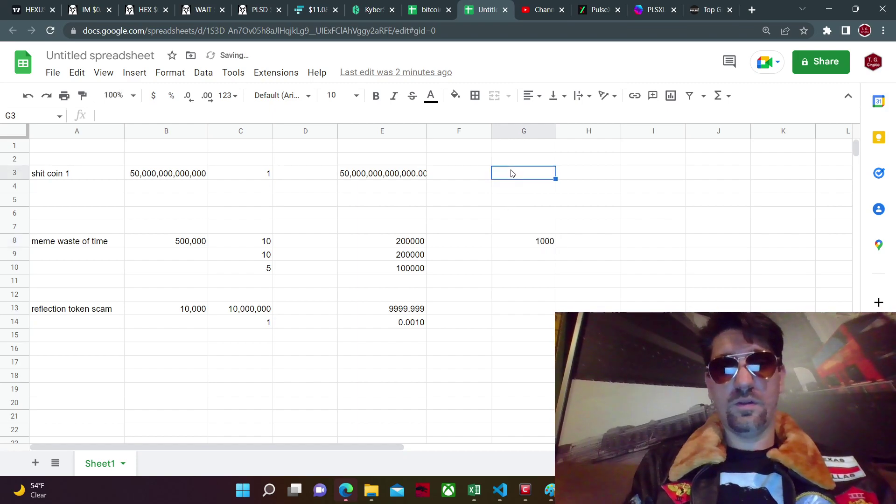
{"action": "type", "text": "10"}
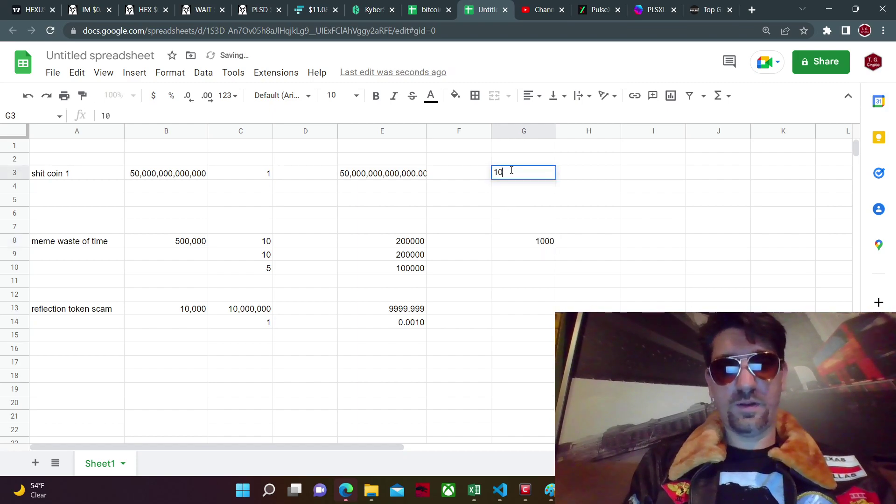
{"action": "left_click", "coordinate": [519, 310]}
{"action": "type", "text": "100"}
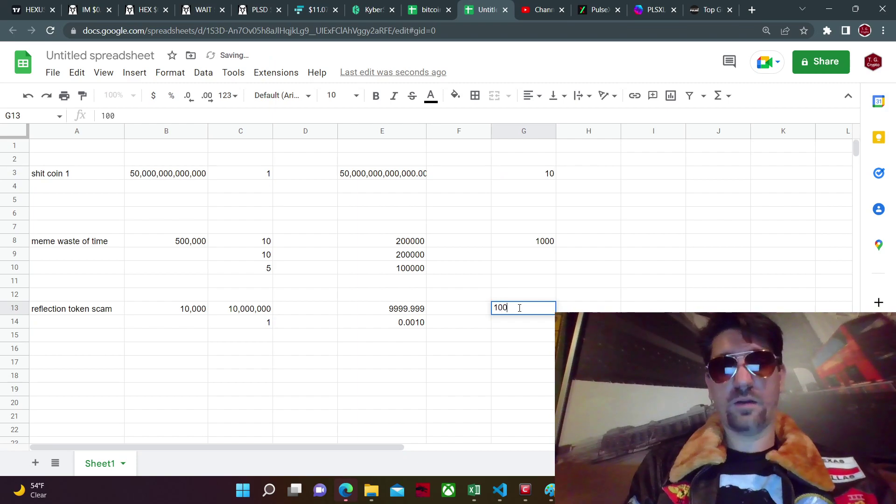
{"action": "left_click", "coordinate": [628, 243]}
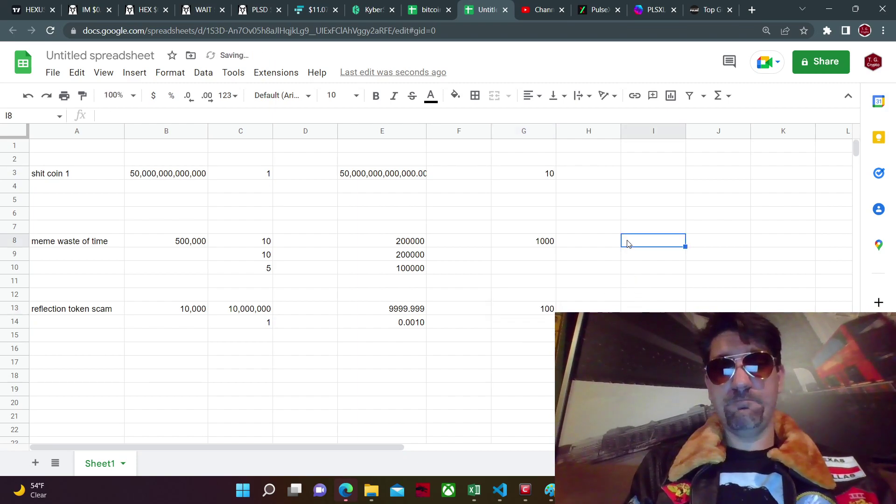
{"action": "type", "text": "10"}
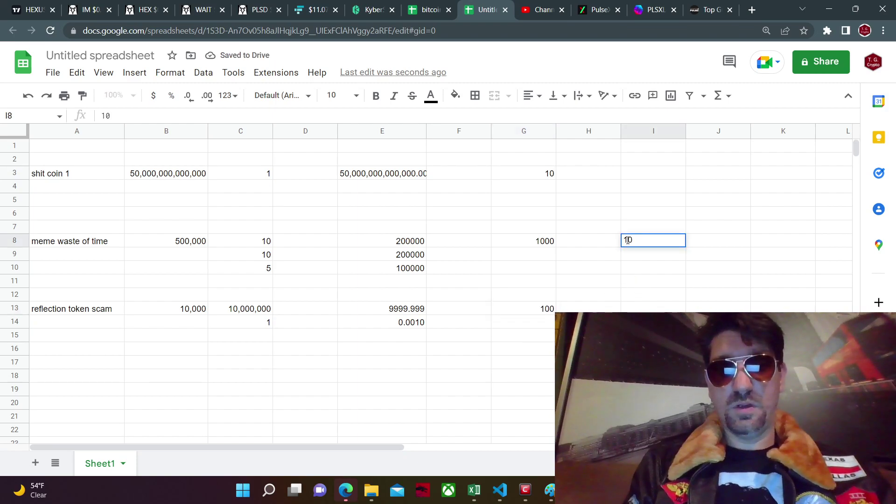
{"action": "type", "text": "000"}
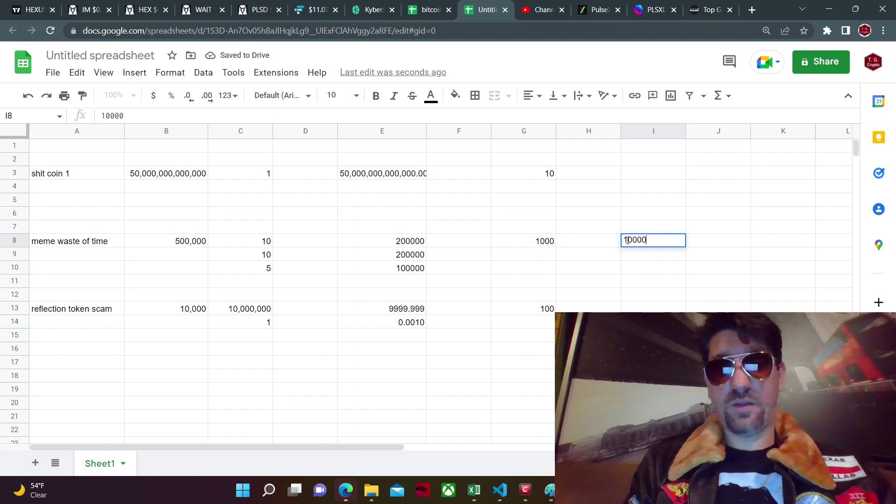
{"action": "key", "text": "Return"}
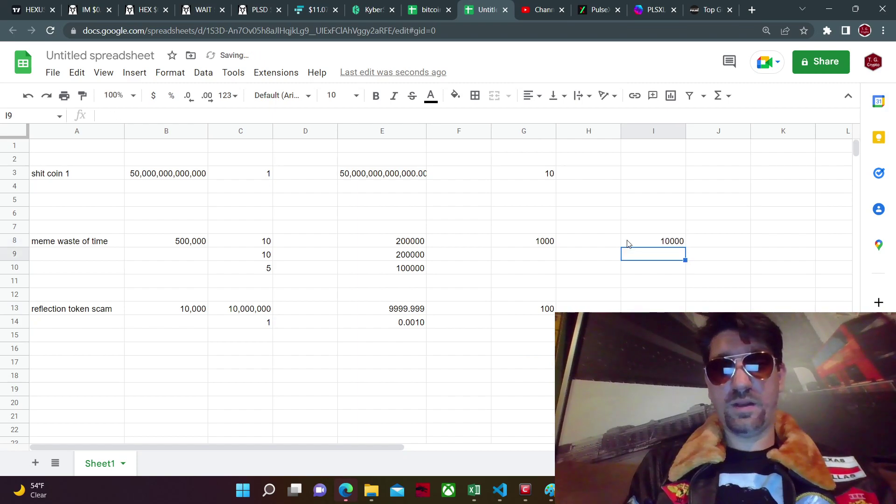
{"action": "left_click", "coordinate": [660, 175]}
{"action": "type", "text": "100"}
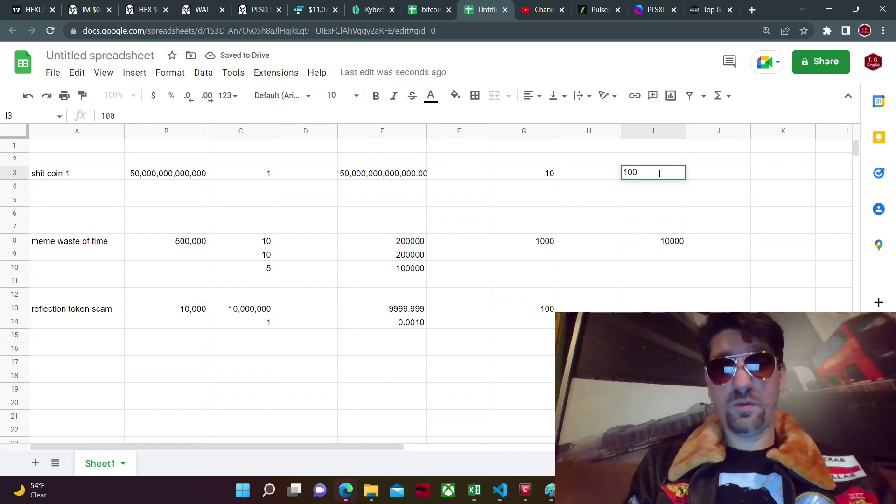
{"action": "key", "text": "Return"}
{"action": "left_click", "coordinate": [655, 309]}
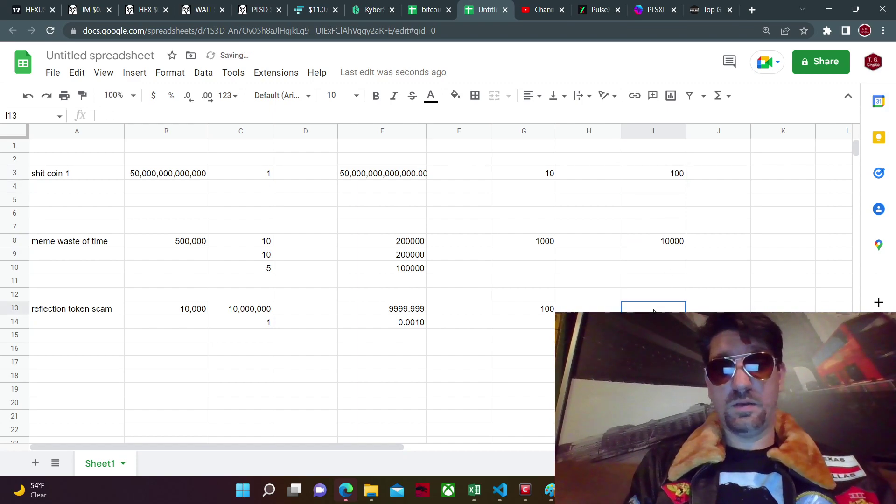
{"action": "type", "text": "0"}
{"action": "key", "text": "Return"}
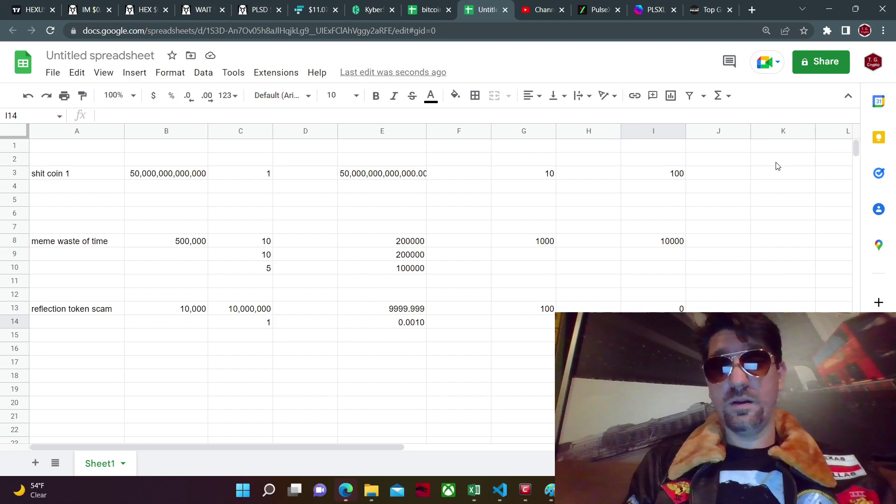
Step: Enter the multiples 4 in K3, 200 in K8 and 3 in K13
{"action": "left_click", "coordinate": [768, 177]}
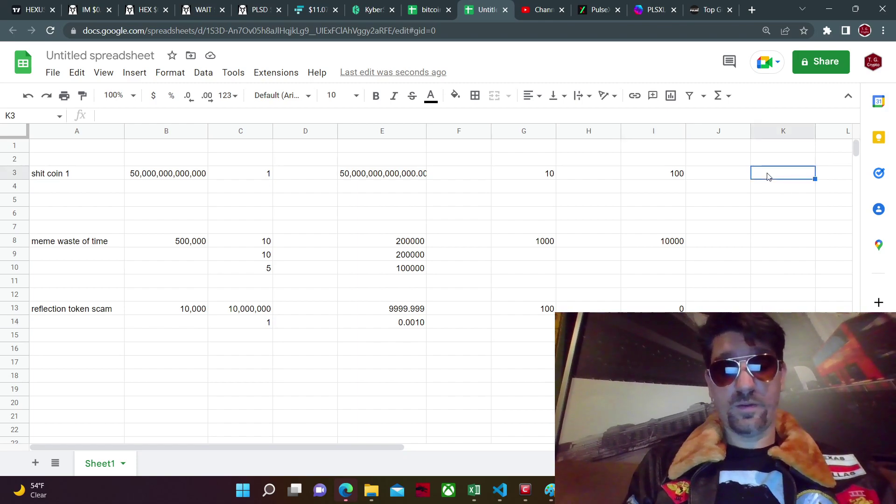
{"action": "type", "text": "4"}
{"action": "key", "text": "Return"}
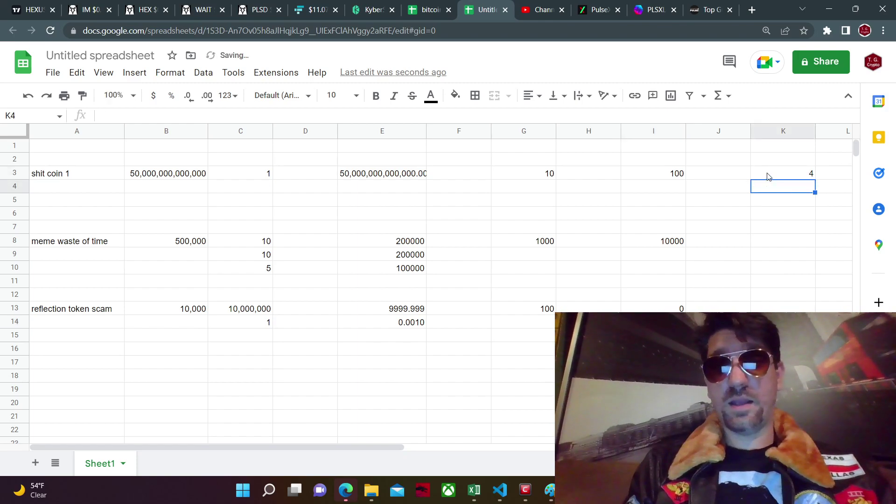
{"action": "left_click", "coordinate": [786, 246]}
{"action": "type", "text": "200"}
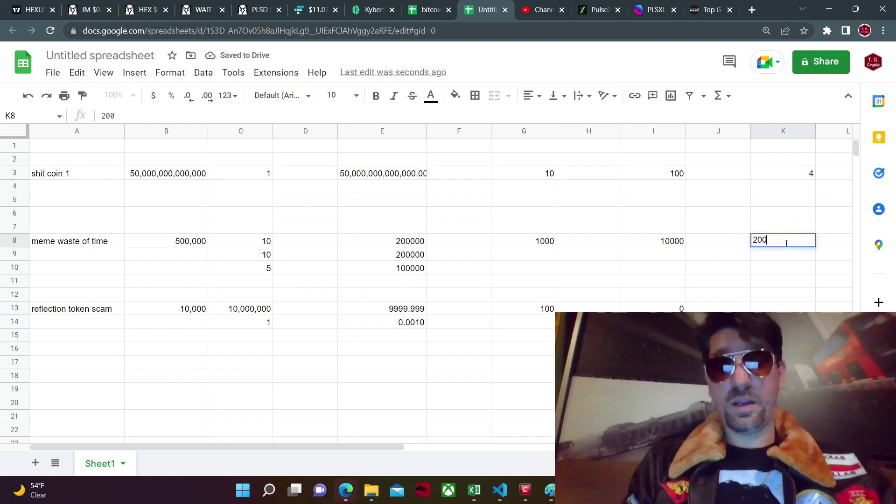
{"action": "key", "text": "Return"}
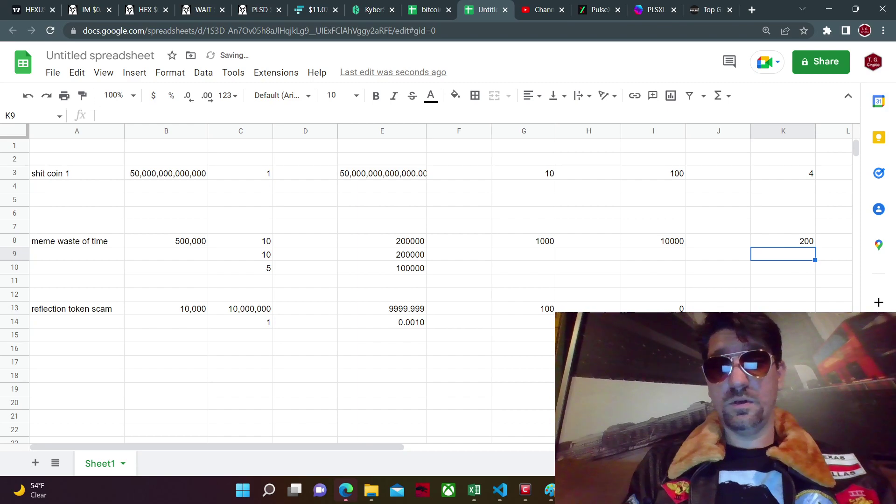
{"action": "left_click", "coordinate": [791, 310]}
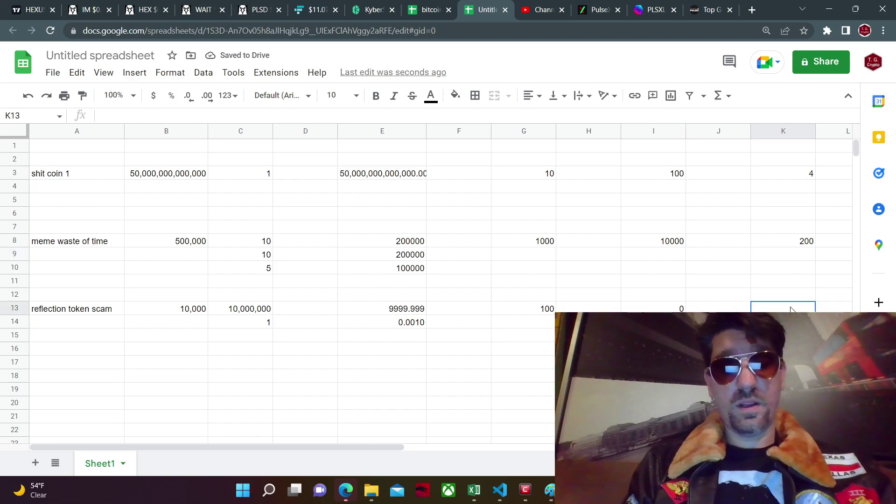
{"action": "type", "text": "3"}
{"action": "key", "text": "Return"}
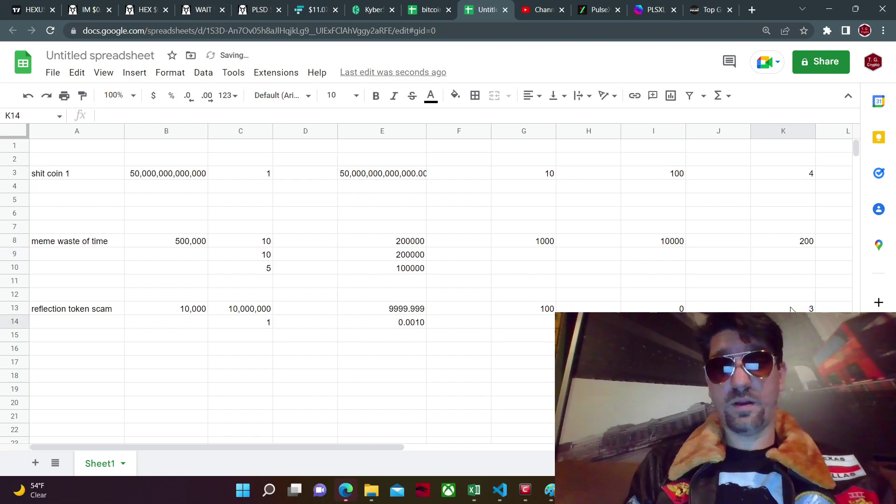
{"action": "left_click", "coordinate": [805, 311]}
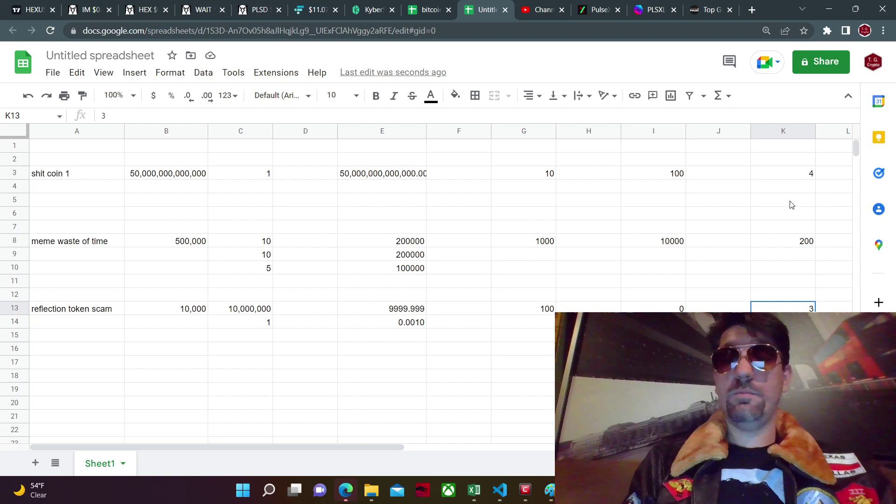
{"action": "left_click", "coordinate": [538, 178]}
{"action": "left_click", "coordinate": [682, 170]}
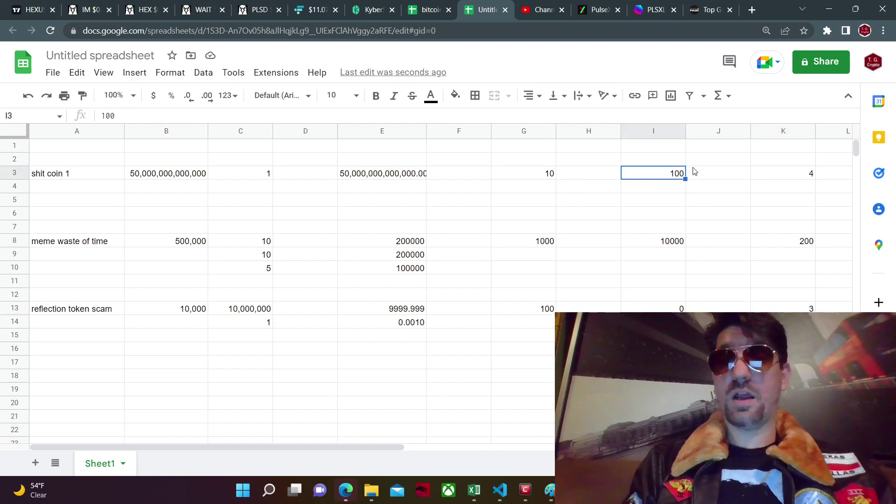
{"action": "left_click", "coordinate": [789, 172]}
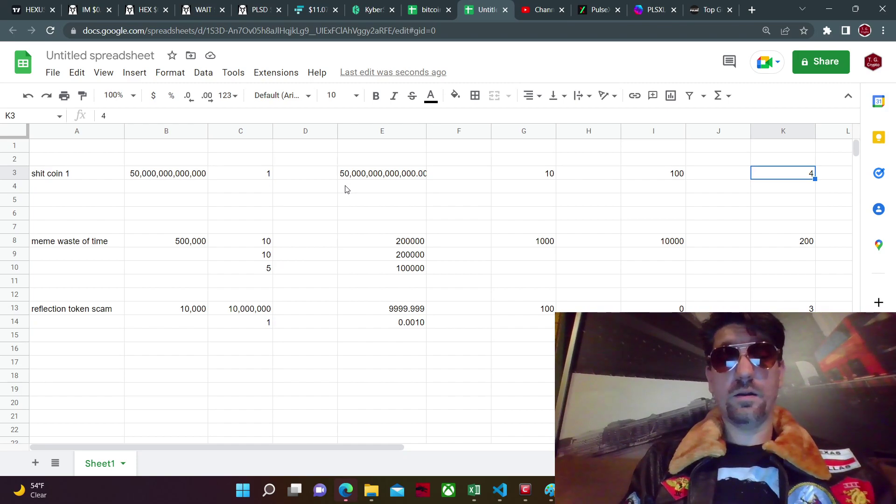
{"action": "left_click", "coordinate": [183, 310]}
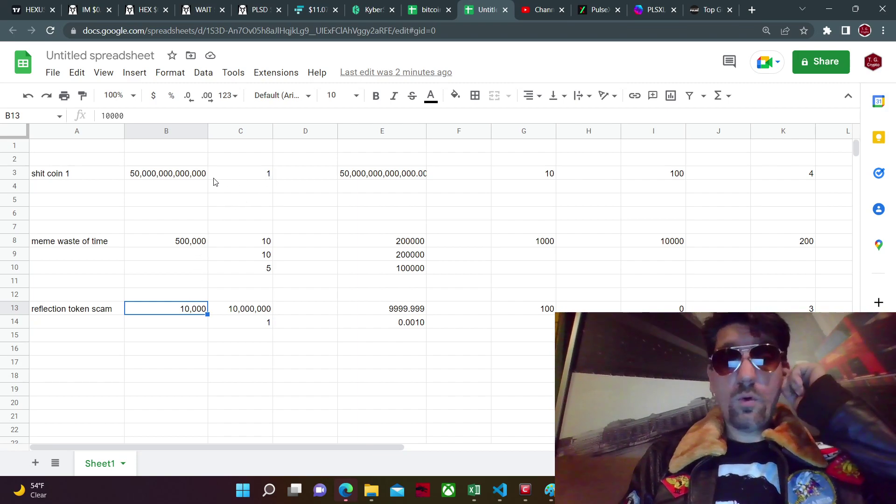
Step: Select B3 to check shit coin 1's 50,000,000,000,000 stake amount
{"action": "left_click", "coordinate": [178, 174]}
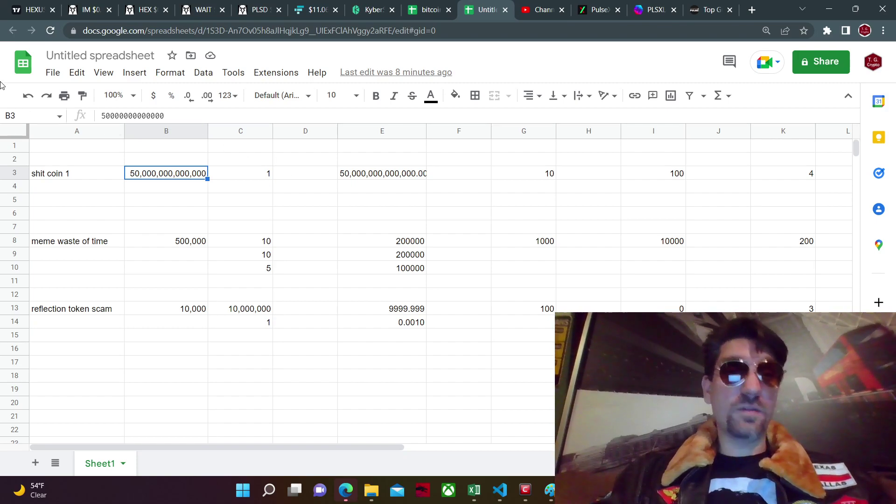
Step: Show the HEX/USDC chart on 1D candles, rescaled and panned back to early 2022
{"action": "left_click", "coordinate": [31, 11]}
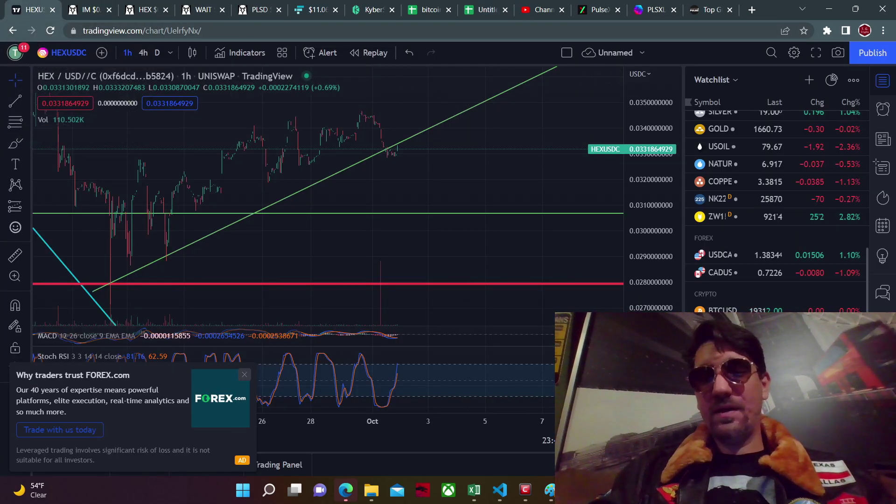
{"action": "left_click", "coordinate": [157, 53]}
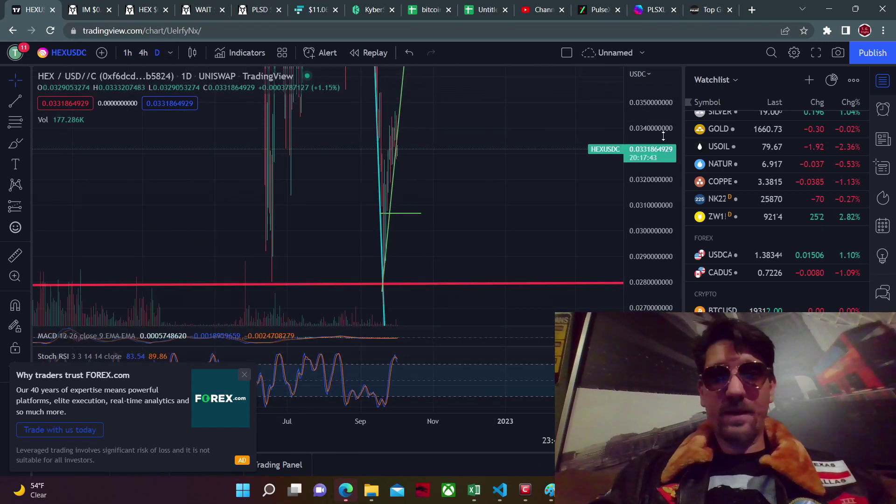
{"action": "left_click_drag", "start_coordinate": [664, 136], "coordinate": [664, 299]}
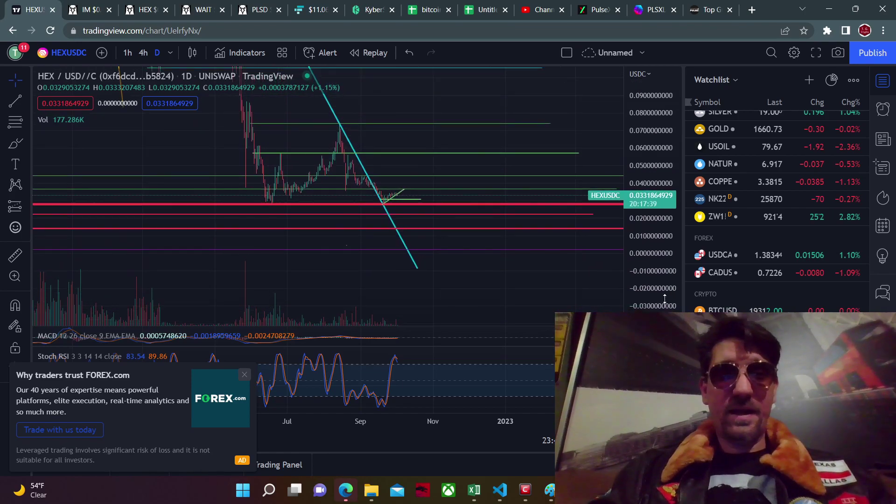
{"action": "left_click_drag", "start_coordinate": [668, 105], "coordinate": [672, 225]}
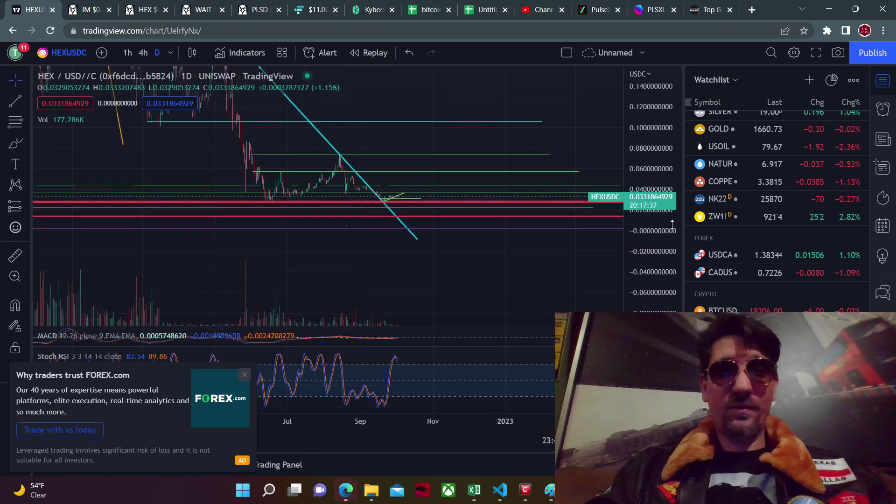
{"action": "left_click_drag", "start_coordinate": [452, 142], "coordinate": [608, 232]}
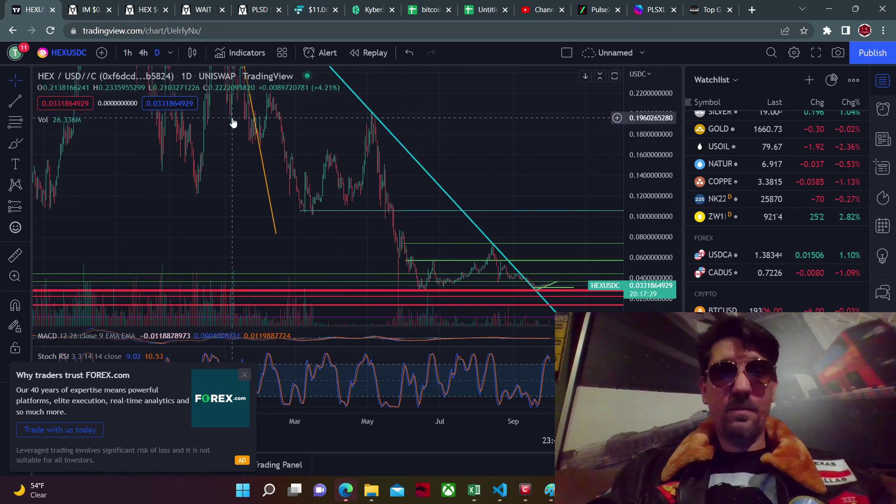
{"action": "left_click_drag", "start_coordinate": [229, 93], "coordinate": [269, 291]}
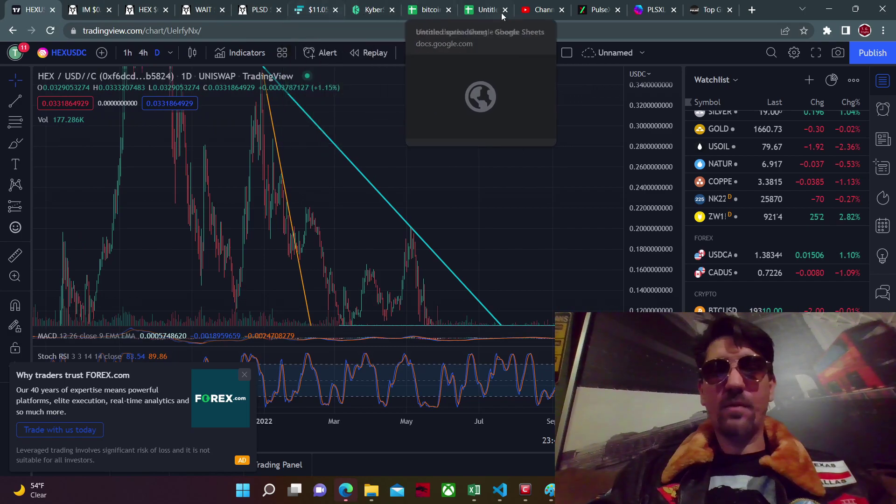
Step: Switch to PulseX's finished PLSX Pools page, where Earn PRT shows 28,687,518,056 PLSX staked
{"action": "left_click", "coordinate": [598, 10]}
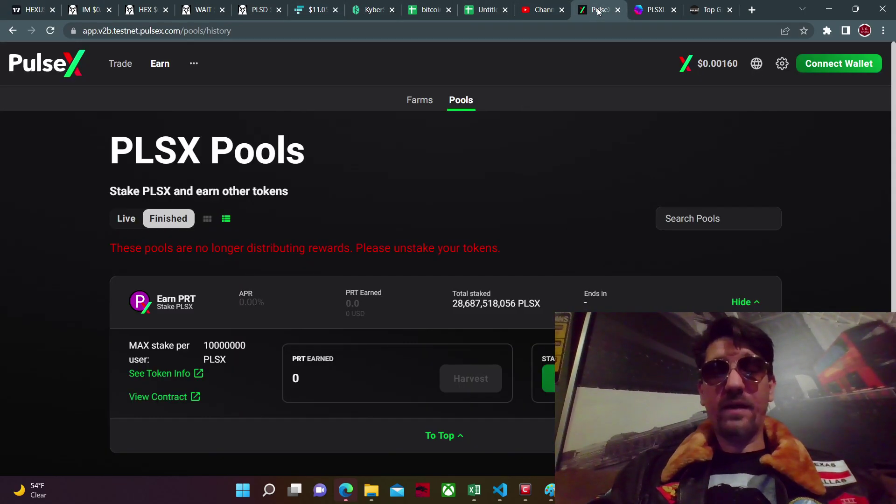